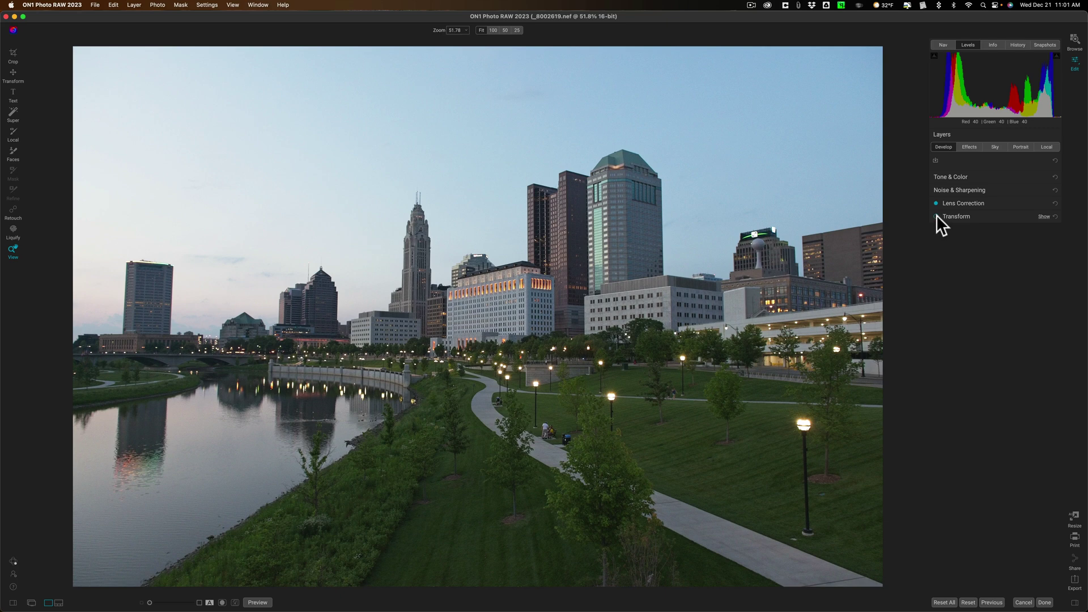
# Step: Straighten the skyline in Transform with Vertical at -15 and Rotation at -0.2
pyautogui.click(955, 217)
pyautogui.moveTo(952, 227); pyautogui.dragTo(933, 227)
pyautogui.click(952, 258)
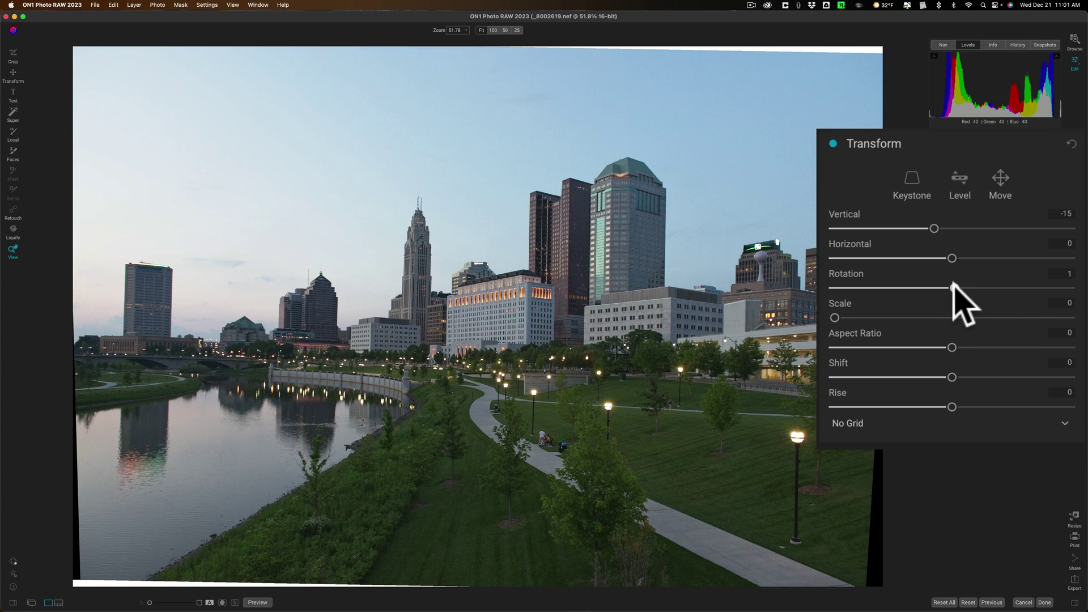
pyautogui.moveTo(952, 286); pyautogui.dragTo(951, 286)
pyautogui.click(951, 288)
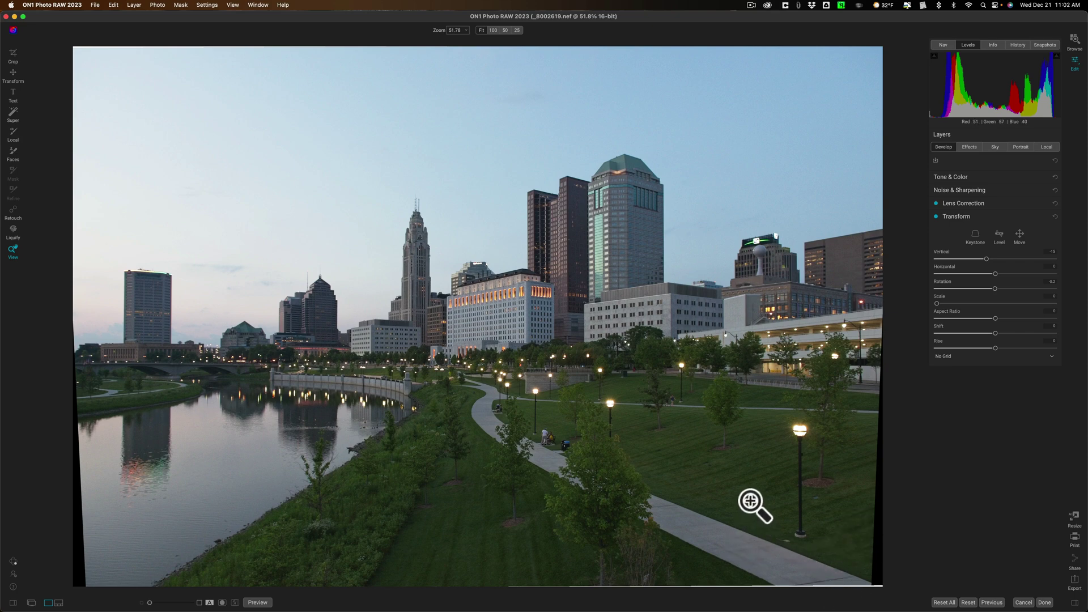
# Step: Pull the left and right crop edges inward past the angled blank borders and apply the crop
pyautogui.click(13, 55)
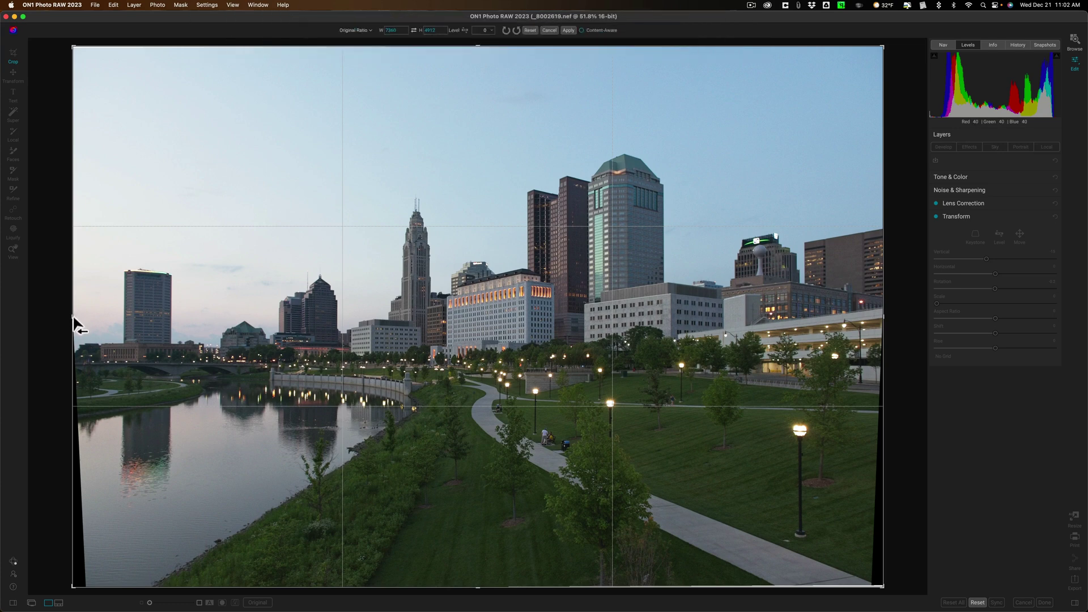
pyautogui.moveTo(74, 323)
pyautogui.mouseDown()
pyautogui.moveTo(85, 323)
pyautogui.moveTo(78, 315)
pyautogui.mouseUp()
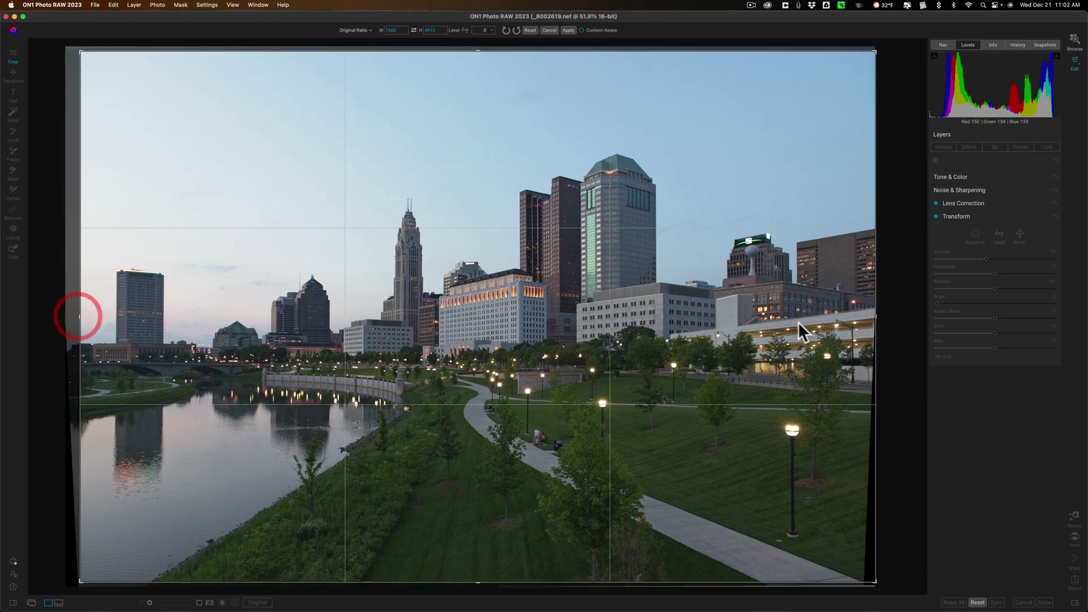
pyautogui.moveTo(882, 330); pyautogui.dragTo(874, 327)
pyautogui.click(873, 321)
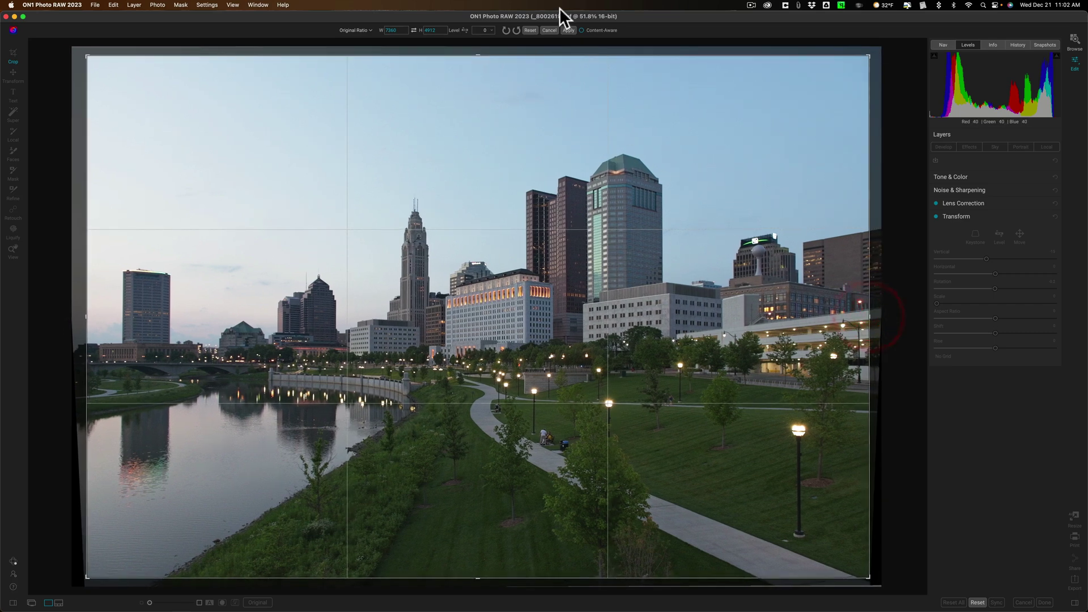
pyautogui.click(567, 30)
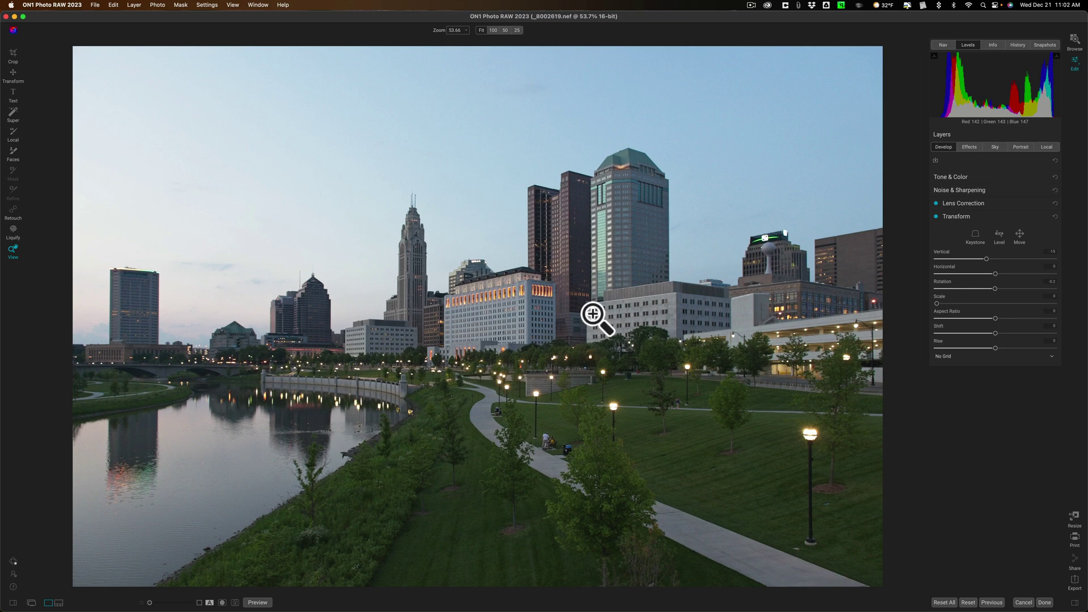
# Step: In Tone & Color, set Highlights -35, Shadows 13 and Whites 17 while checking clipping
pyautogui.click(960, 176)
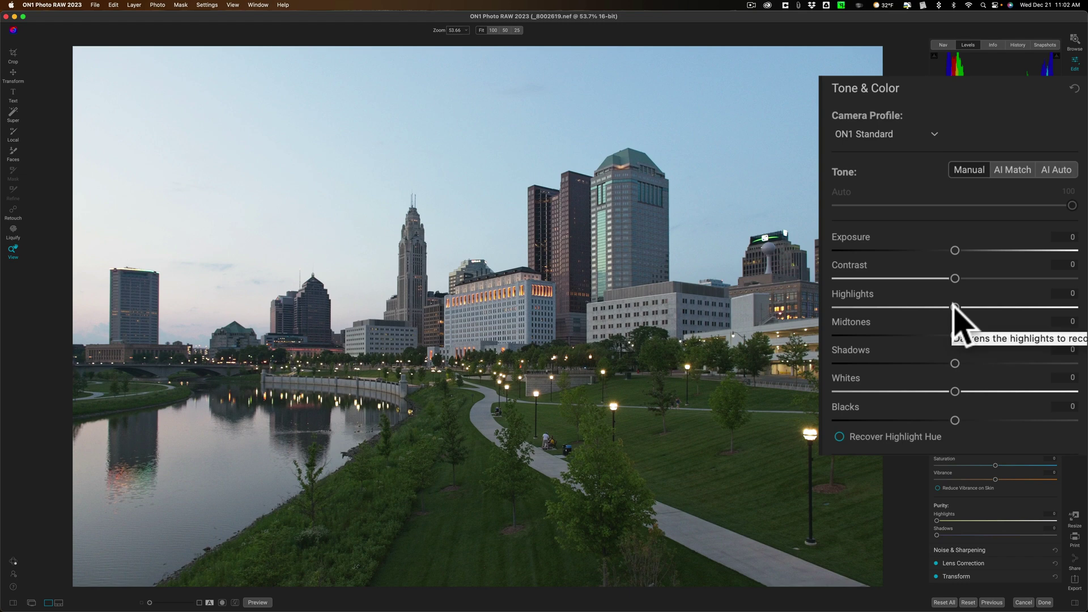
pyautogui.moveTo(955, 306); pyautogui.dragTo(913, 307)
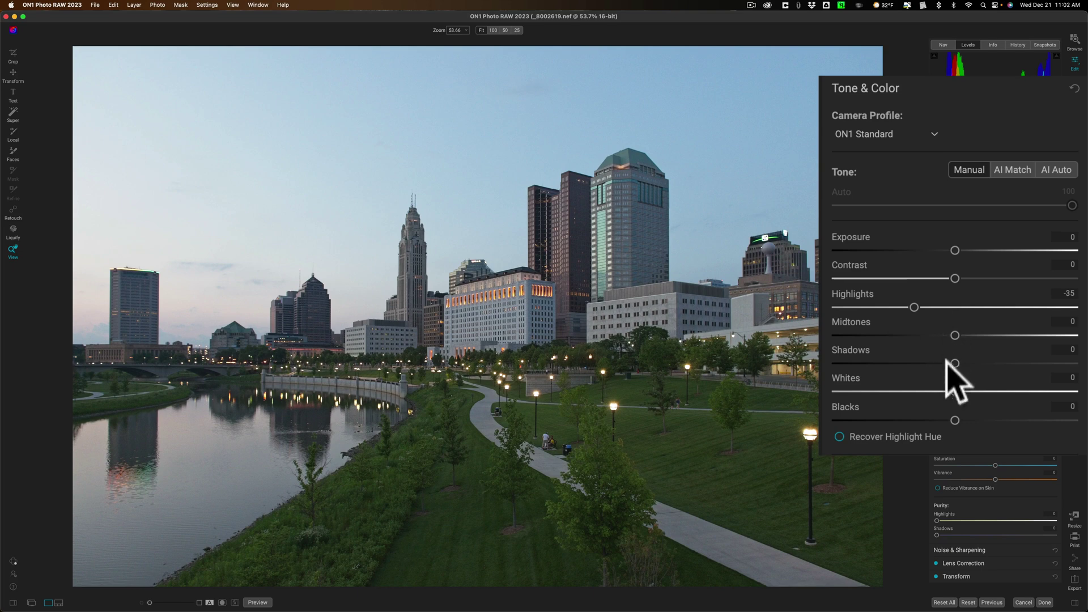
pyautogui.moveTo(955, 363)
pyautogui.mouseDown()
pyautogui.moveTo(971, 363)
pyautogui.moveTo(962, 360)
pyautogui.mouseUp()
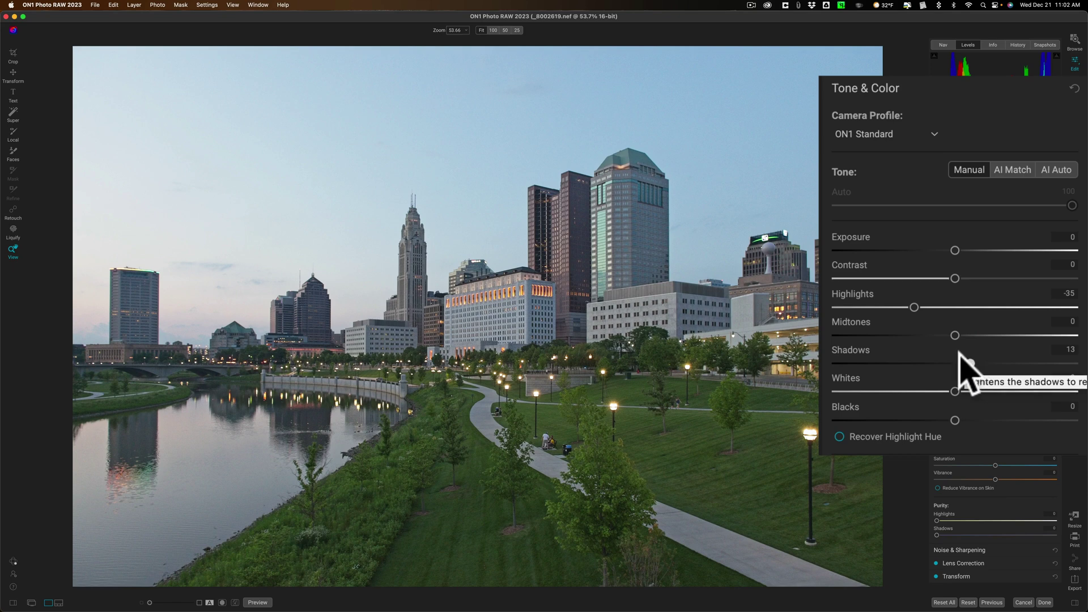
pyautogui.press('j')
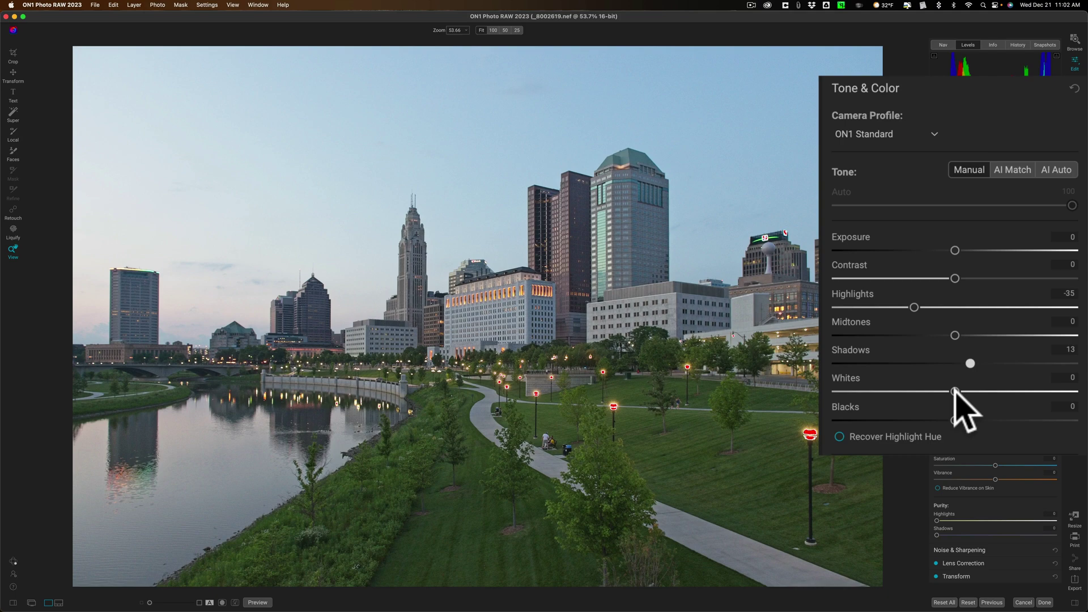
pyautogui.moveTo(955, 391)
pyautogui.mouseDown()
pyautogui.moveTo(1012, 390)
pyautogui.moveTo(972, 391)
pyautogui.mouseUp()
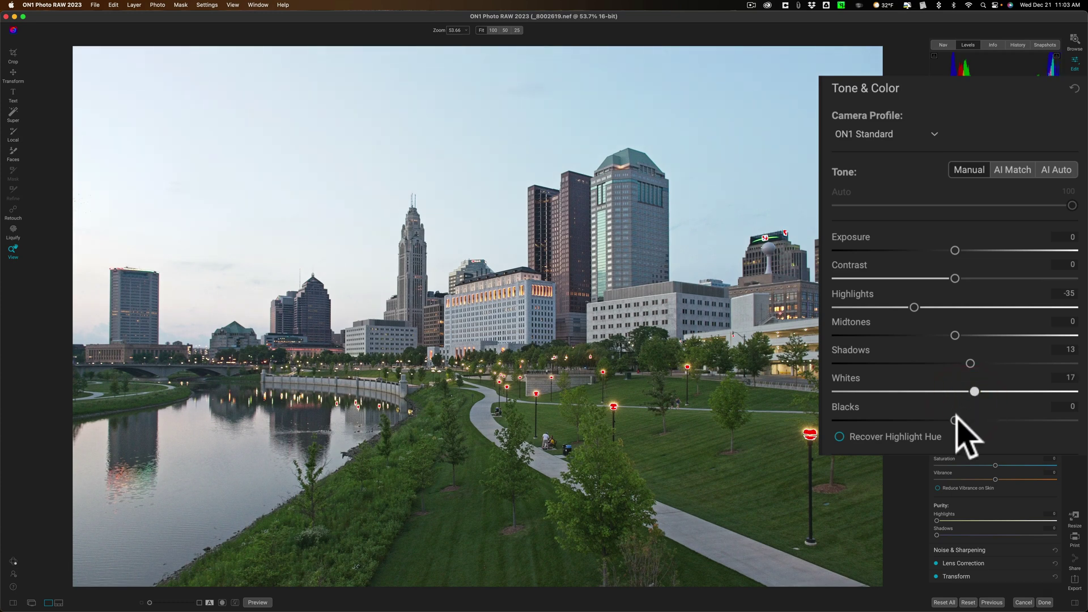
# Step: With the clipping view on, deepen Blacks to -33 and lift Midtones to 6
pyautogui.press('j')
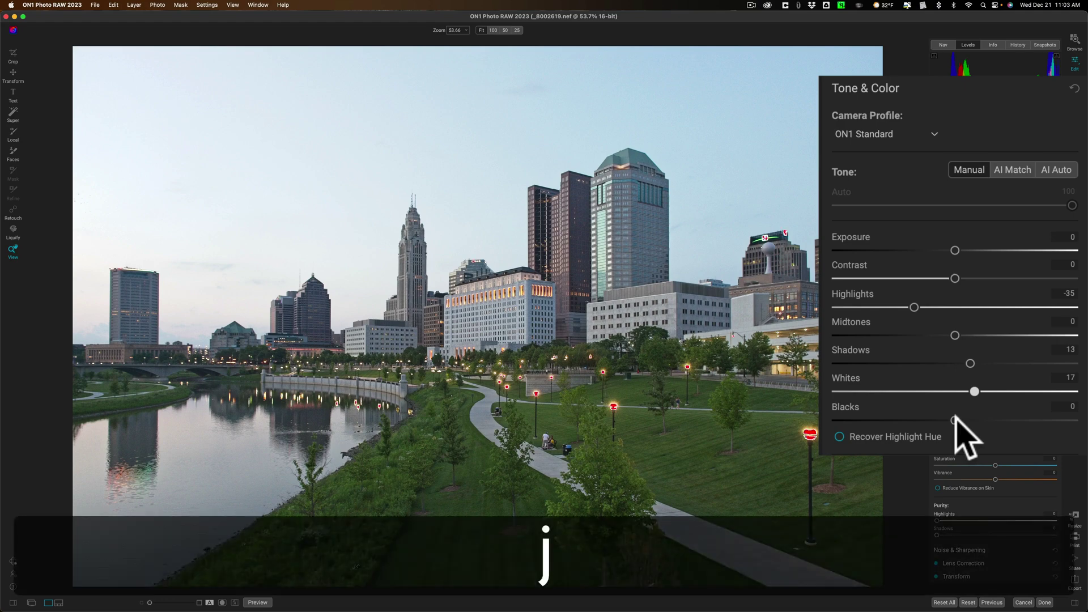
pyautogui.moveTo(957, 419); pyautogui.dragTo(914, 420)
pyautogui.press('j')
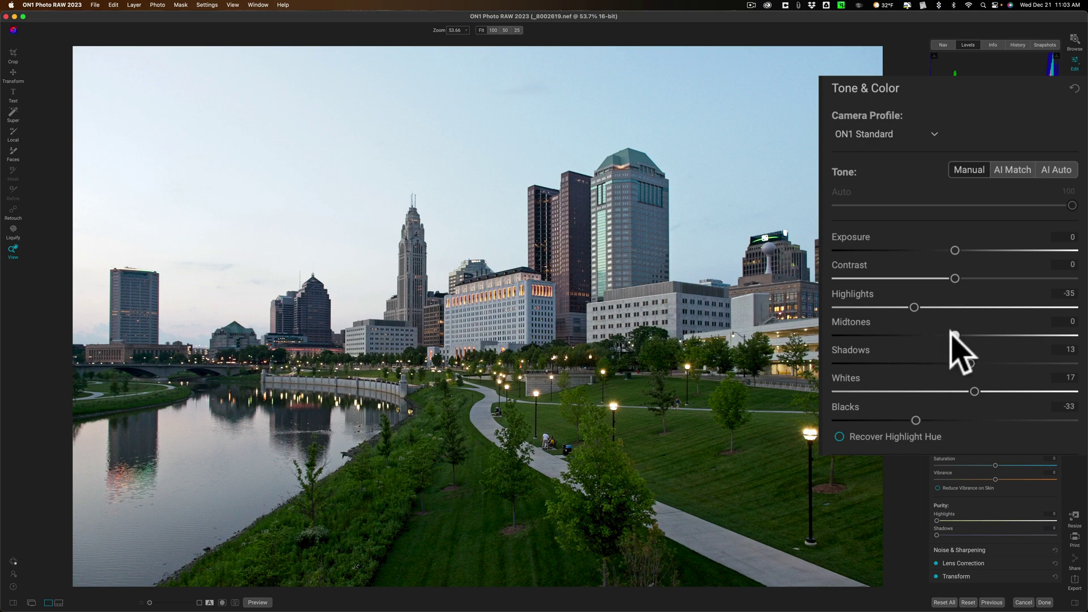
pyautogui.moveTo(952, 334); pyautogui.dragTo(960, 334)
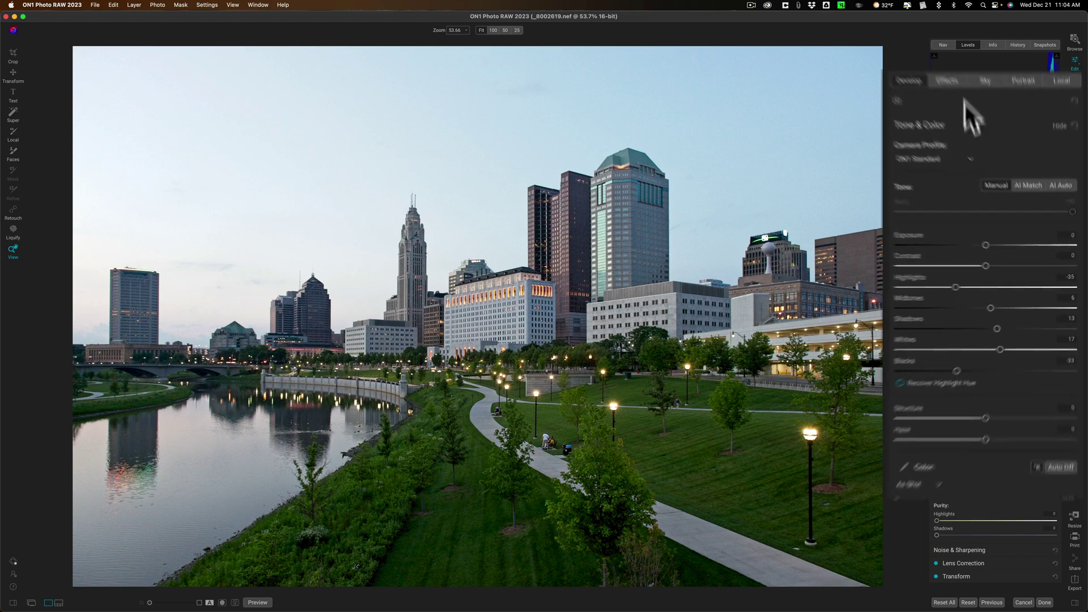
# Step: Choose the OcuDrone Blue Velvet sky category in Sky Swap AI
pyautogui.click(942, 13)
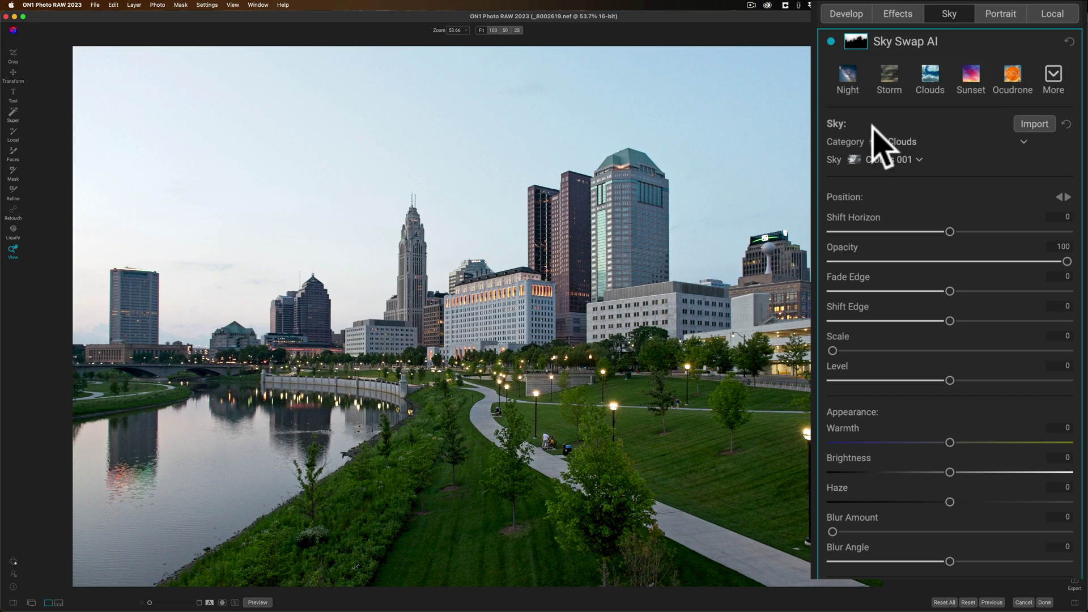
pyautogui.click(896, 140)
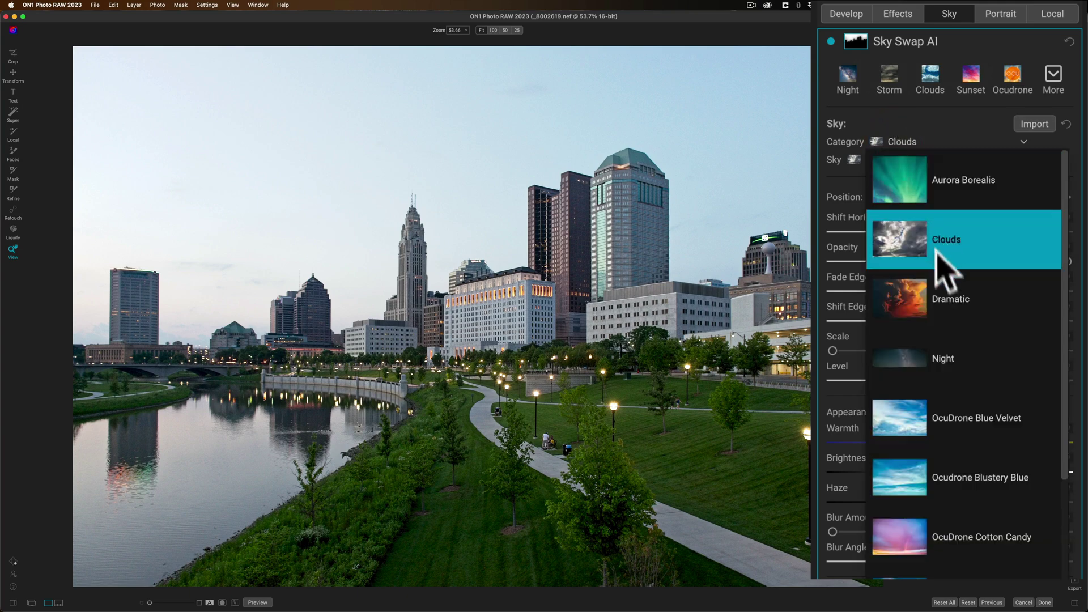
pyautogui.click(963, 410)
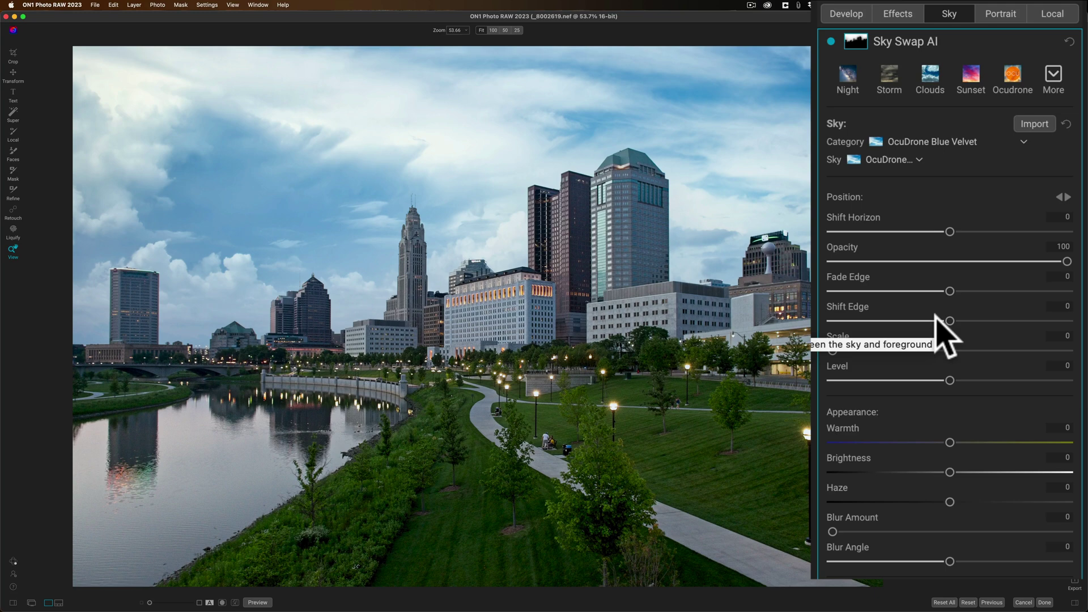
pyautogui.click(915, 160)
# Step: Pick OcuDrone_Blue_Velvet_Sky_02 as the replacement sky
pyautogui.click(922, 250)
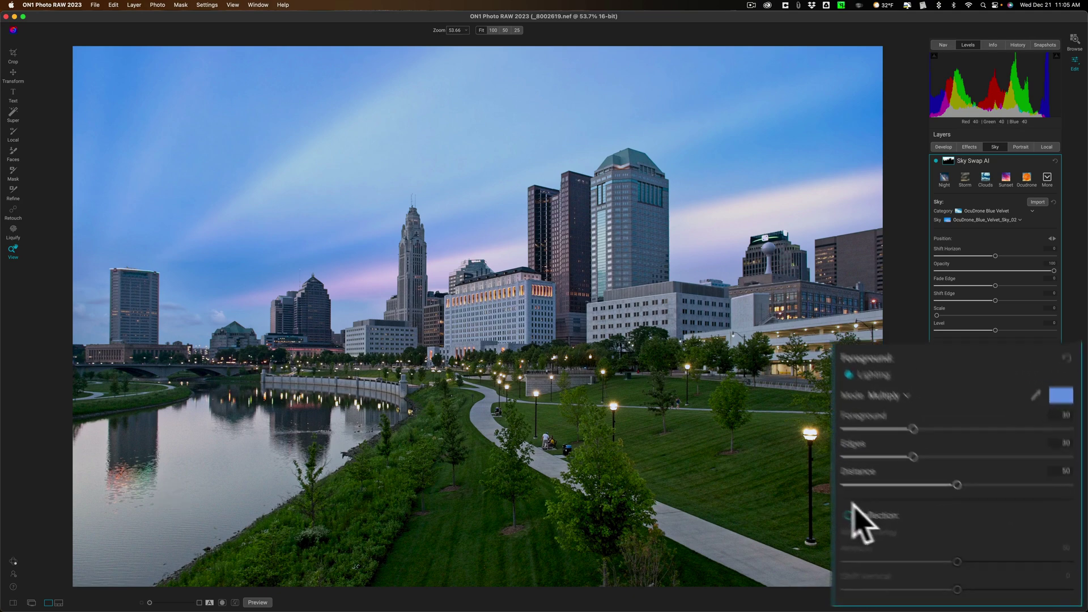
# Step: Enable the sky Reflection in the river and raise its Amount slightly
pyautogui.click(938, 521)
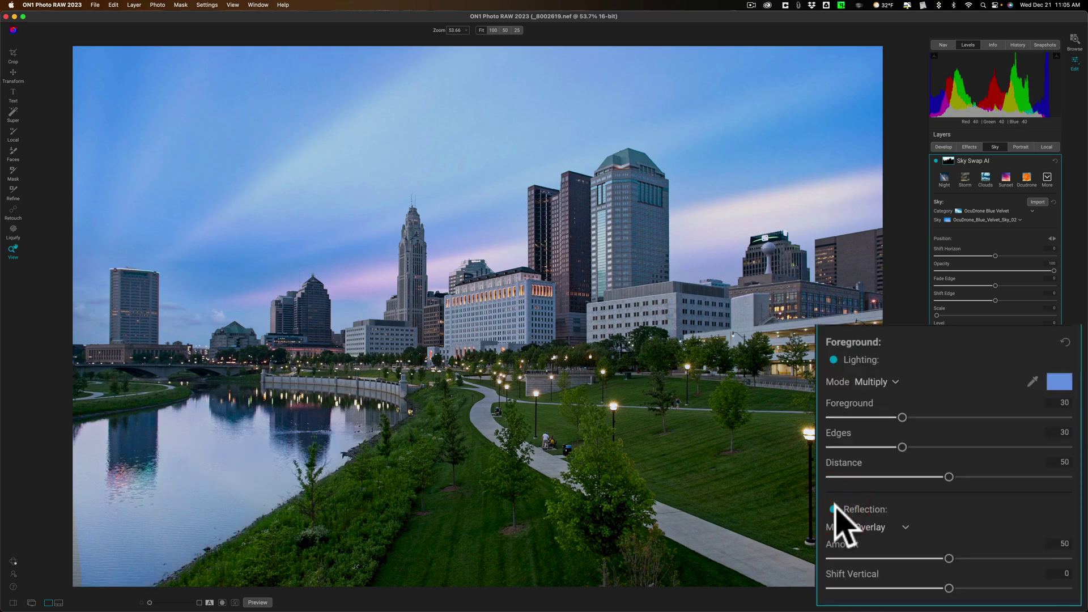
pyautogui.moveTo(948, 558); pyautogui.dragTo(987, 558)
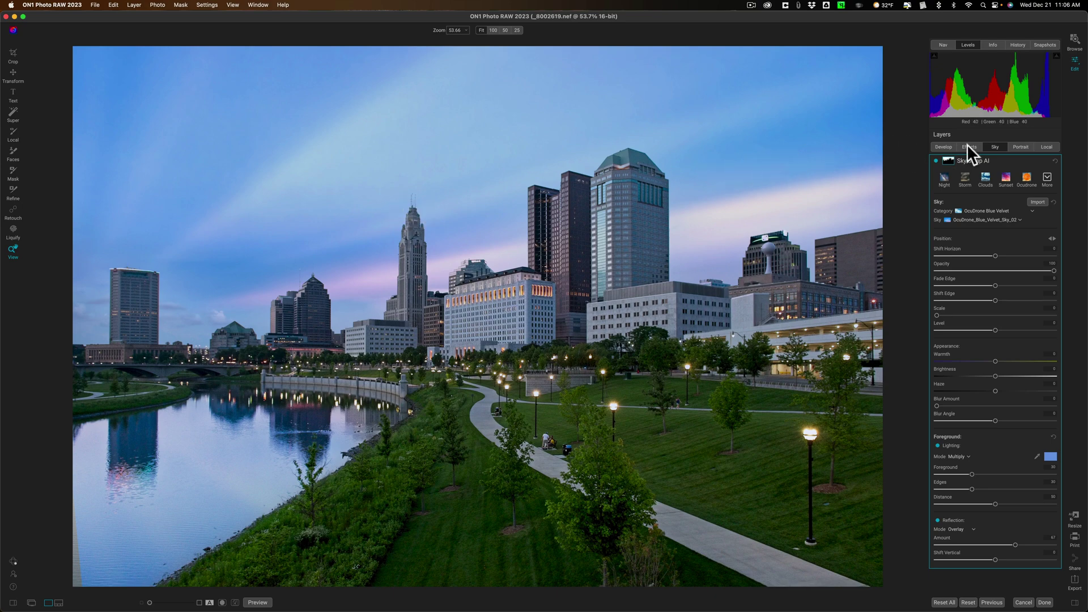
# Step: Select NoNoise AI noise reduction in Noise & Sharpening, briefly trying the deblur combination
pyautogui.click(952, 147)
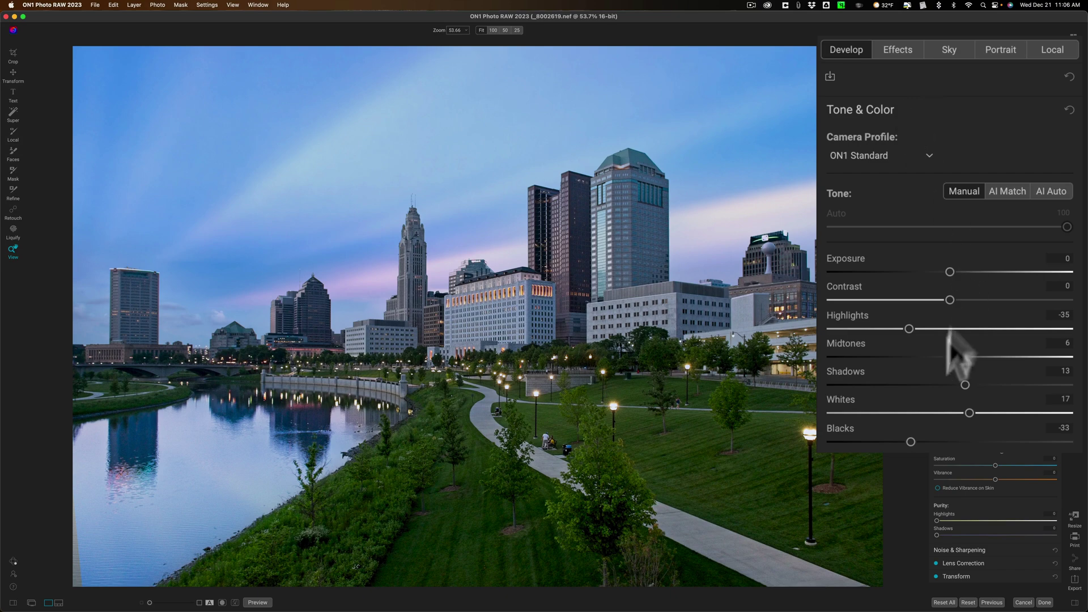
pyautogui.click(1015, 548)
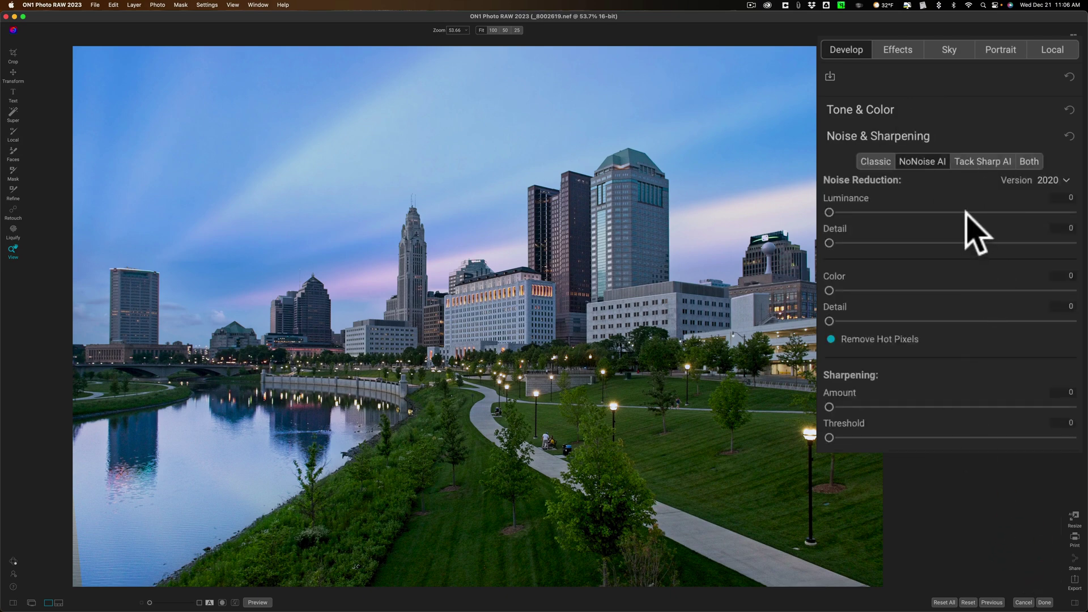
pyautogui.click(925, 162)
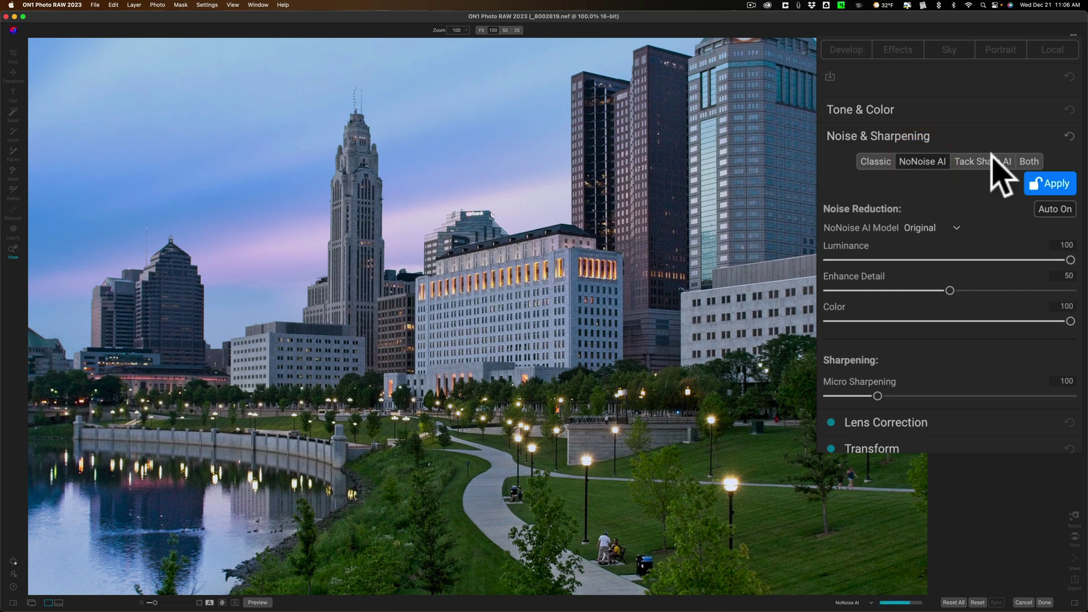
pyautogui.click(1034, 161)
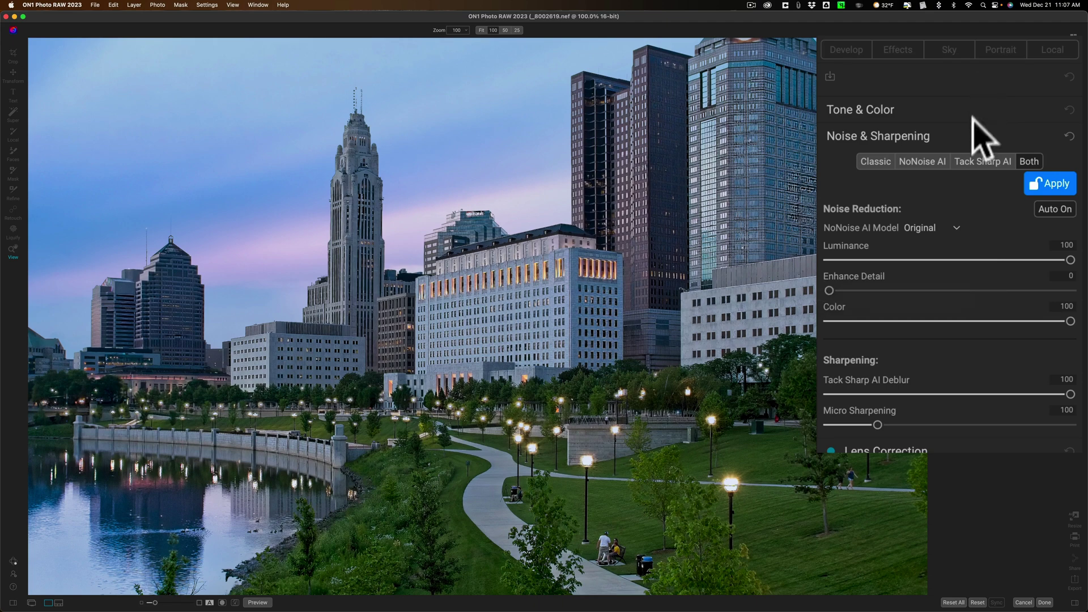
pyautogui.click(919, 159)
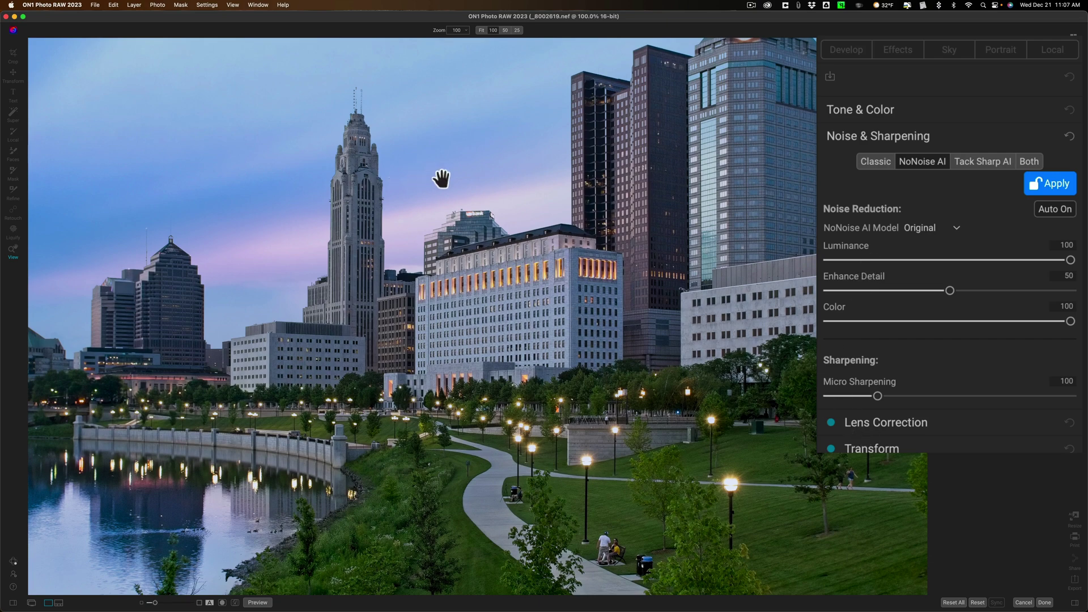
# Step: Fit the photo to the window and apply NoNoise AI with Luminance 100 and Micro Sharpening 100
pyautogui.click(464, 213)
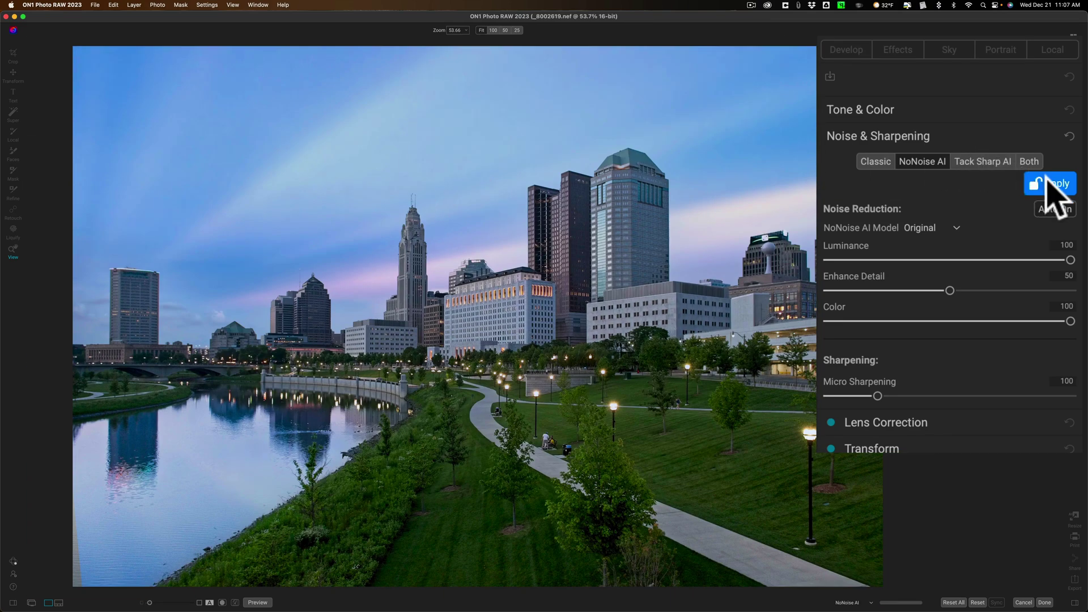
pyautogui.click(1047, 176)
pyautogui.click(1047, 182)
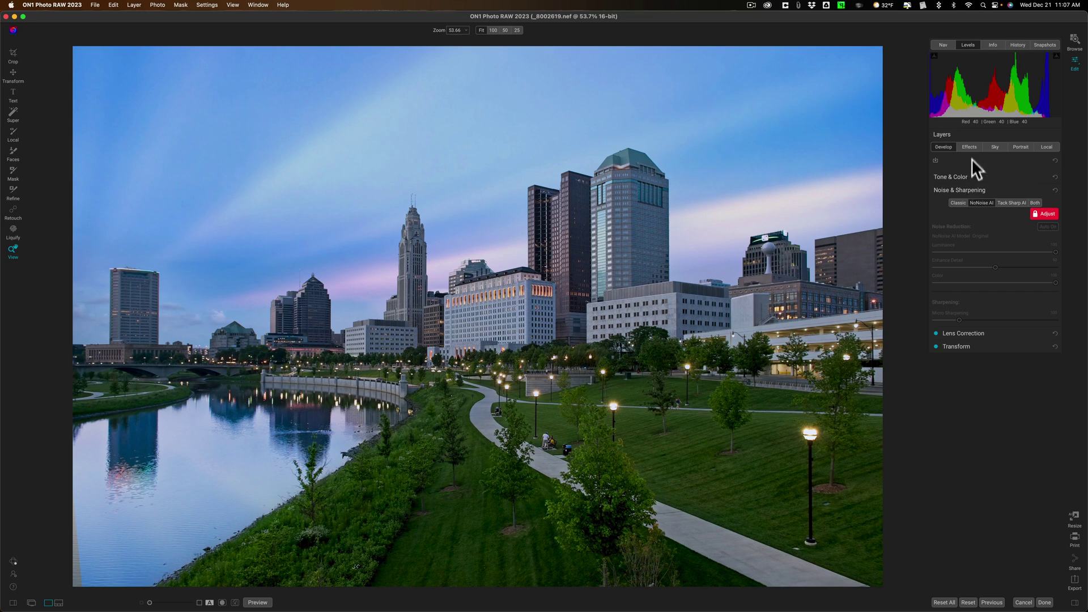
# Step: Add a Color Enhancer filter from the Effects filters
pyautogui.click(848, 51)
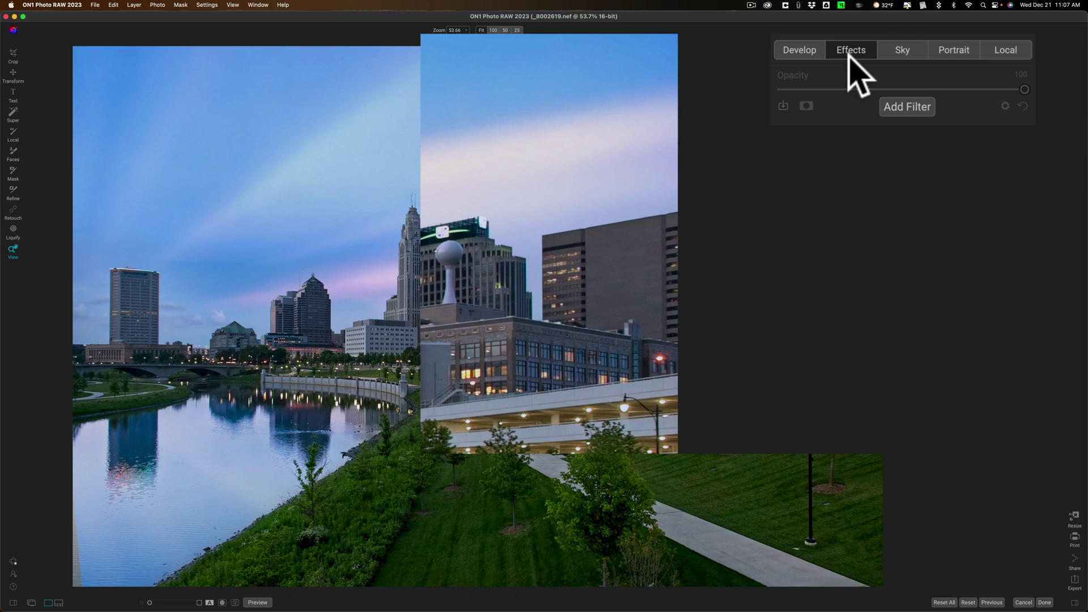
pyautogui.click(902, 107)
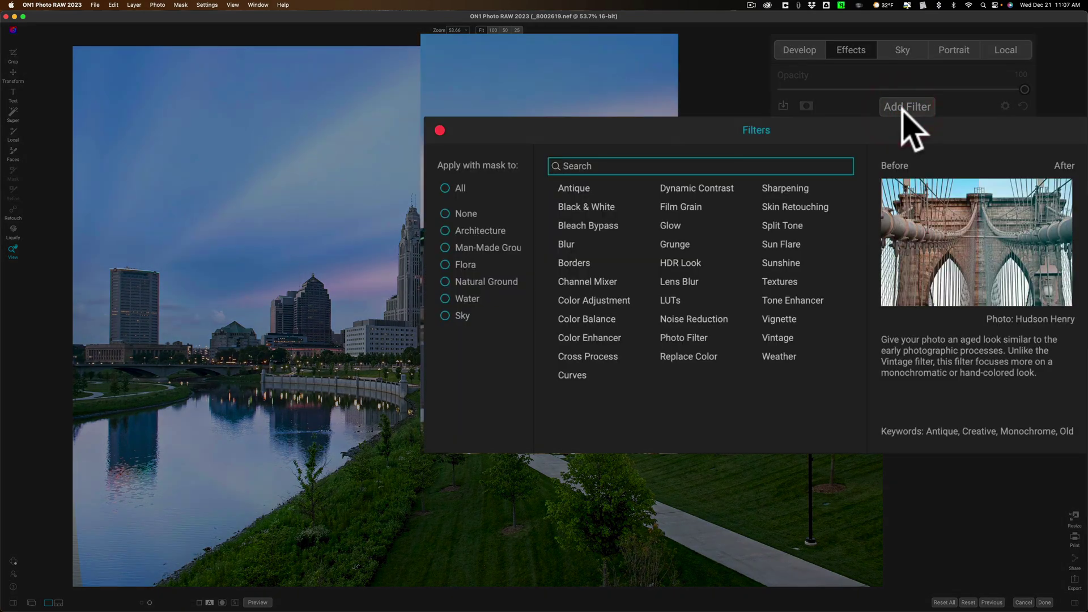
pyautogui.click(592, 335)
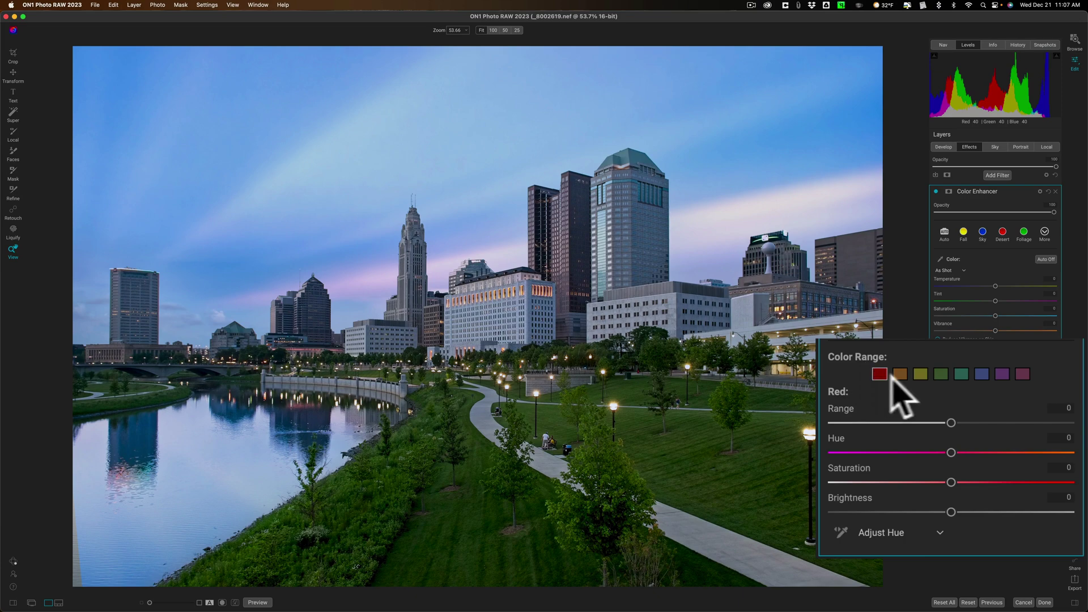
# Step: Raise the yellow range's Brightness to 65 and Saturation to 4
pyautogui.click(920, 376)
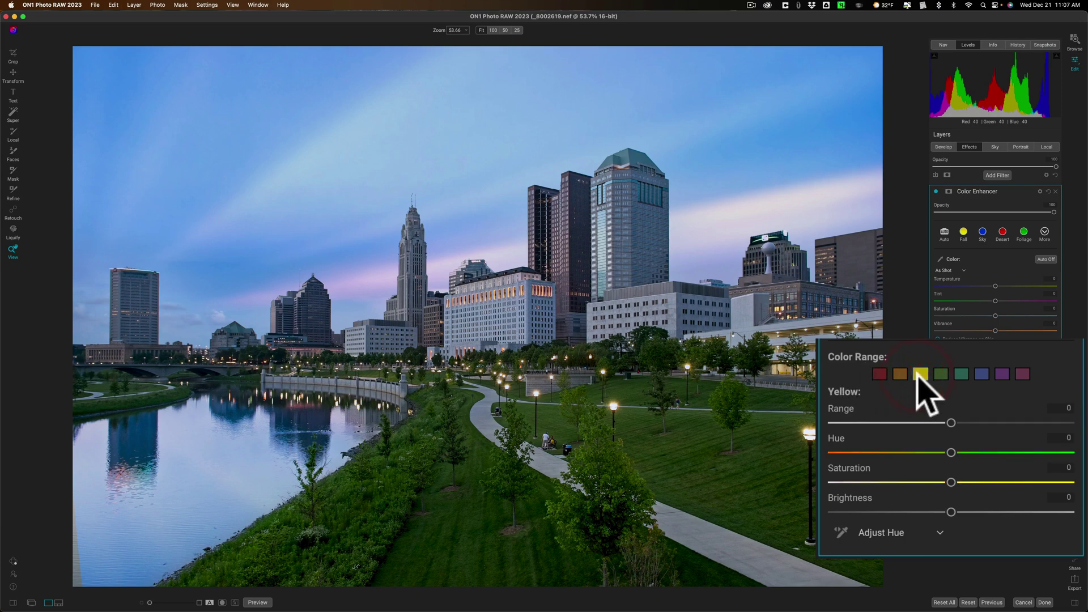
pyautogui.moveTo(951, 512); pyautogui.dragTo(1050, 503)
pyautogui.moveTo(952, 483); pyautogui.dragTo(959, 481)
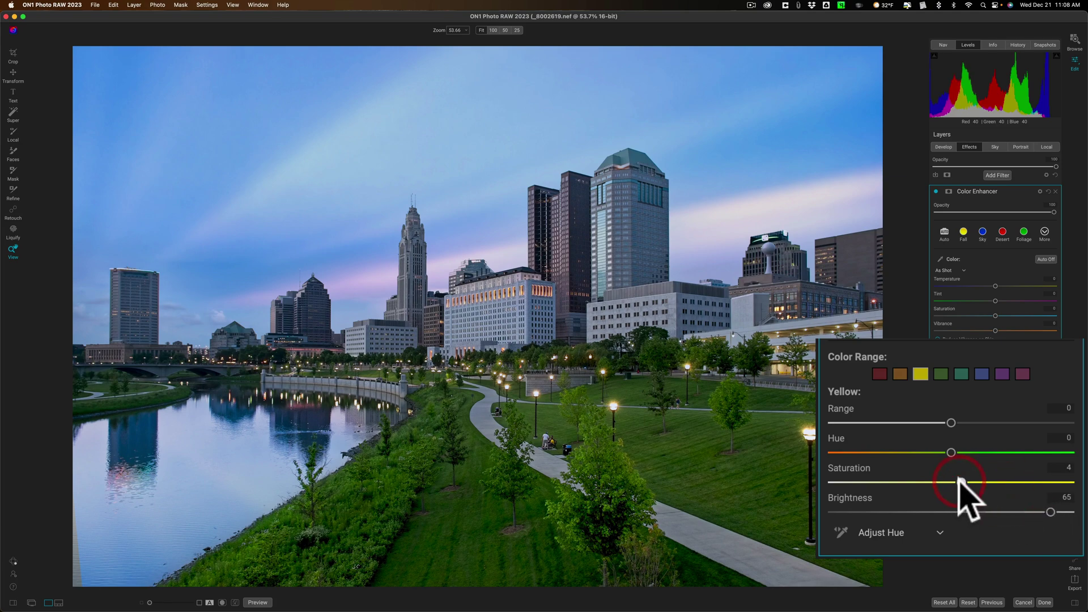
# Step: Set greens to Saturation 8 and Brightness -13, and blues to Brightness -12
pyautogui.click(941, 373)
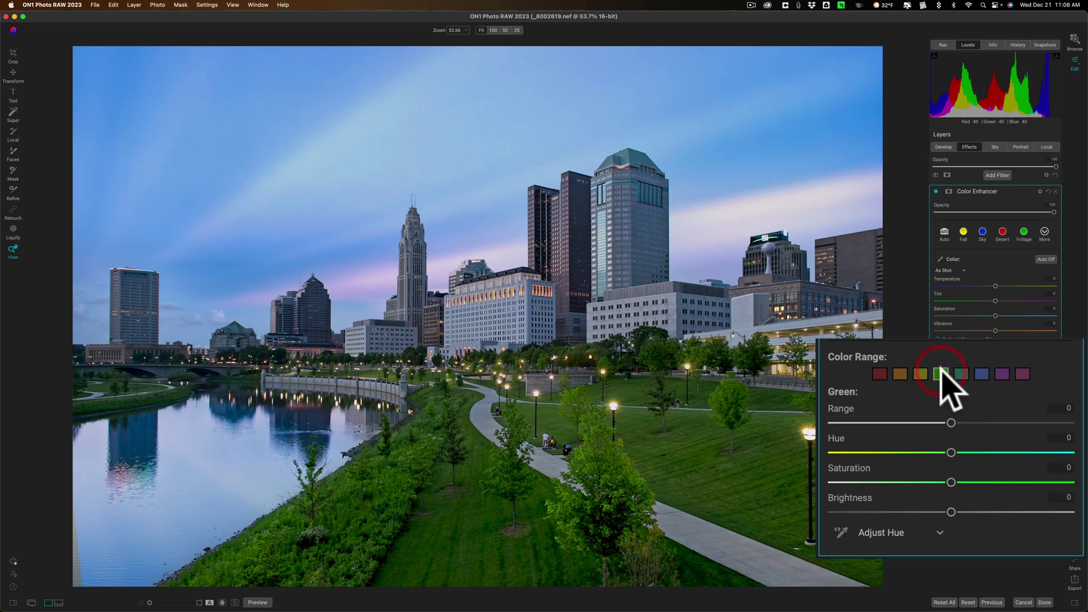
pyautogui.moveTo(950, 510); pyautogui.dragTo(963, 492)
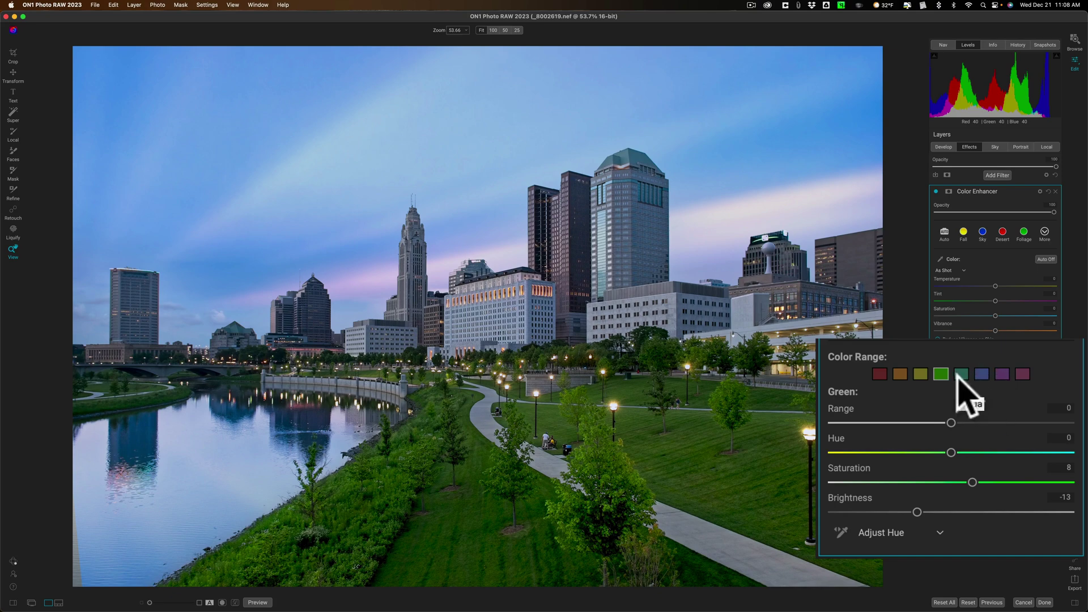
pyautogui.click(982, 375)
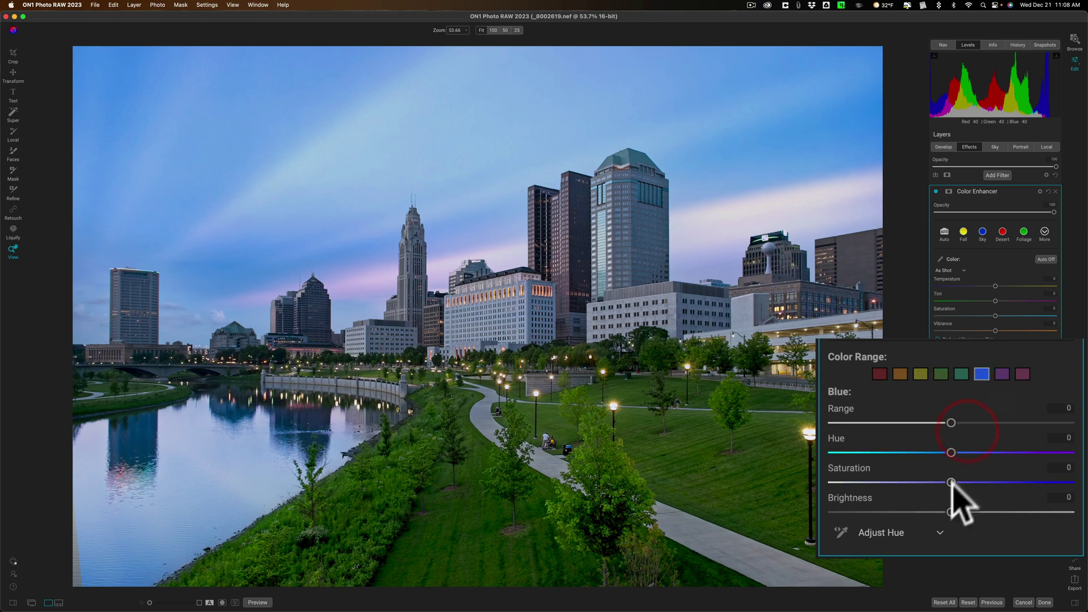
pyautogui.moveTo(951, 511)
pyautogui.mouseDown()
pyautogui.moveTo(888, 512)
pyautogui.moveTo(951, 512)
pyautogui.mouseUp()
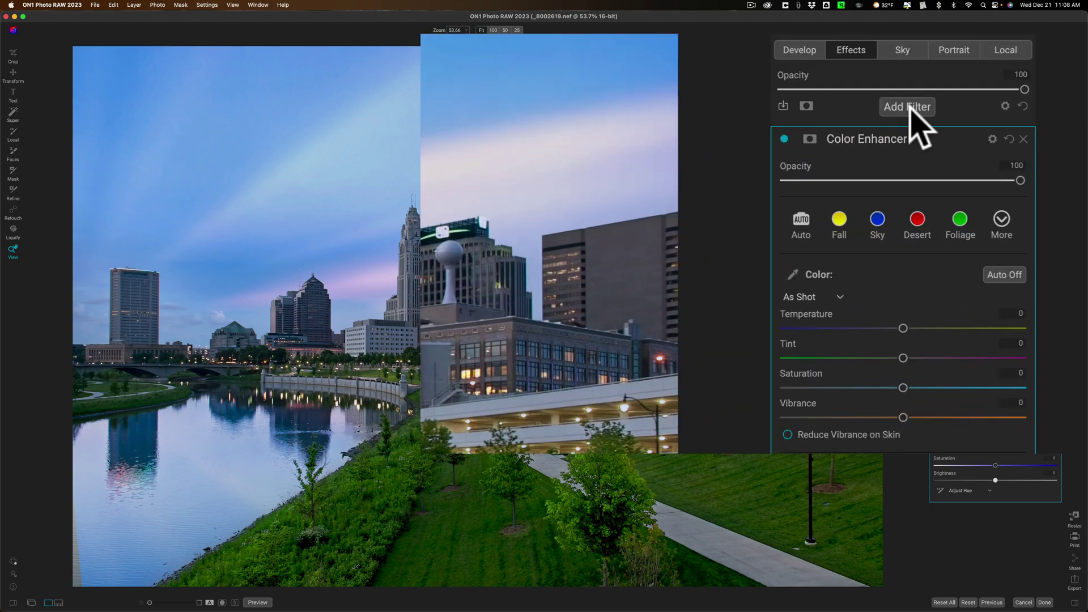
# Step: Add Dynamic Contrast (Natural: Small 0, Medium 15, Large 20), compare before/after, and leave it on
pyautogui.click(909, 107)
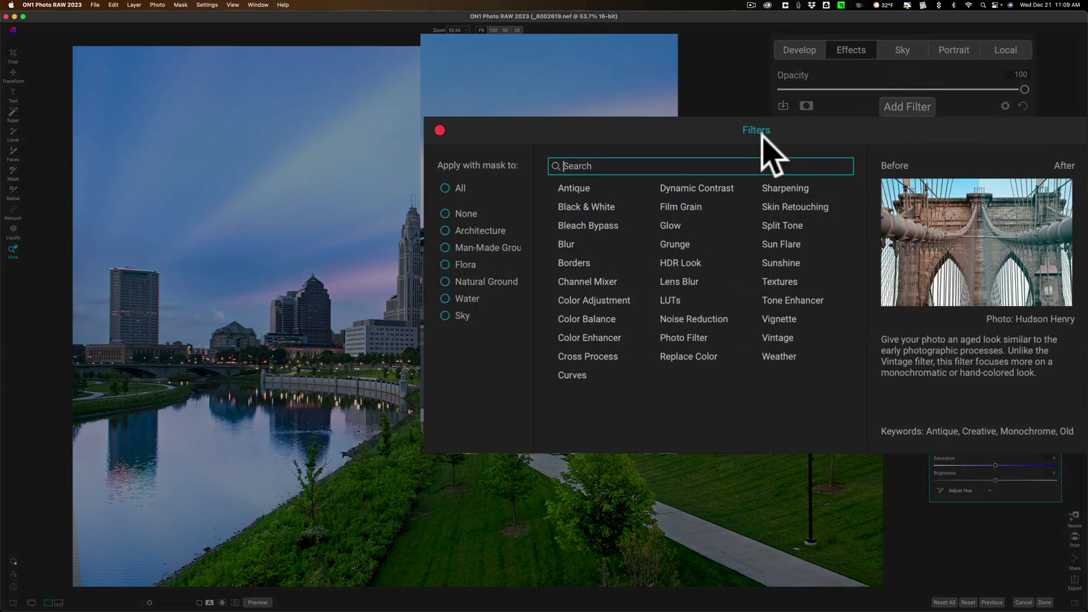
pyautogui.click(699, 187)
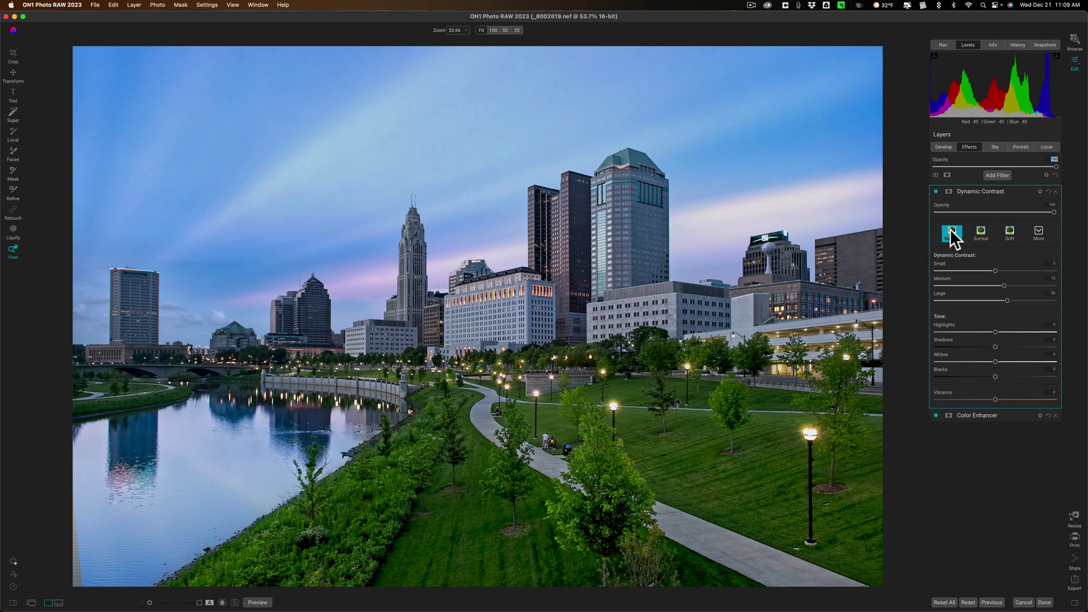
pyautogui.click(935, 191)
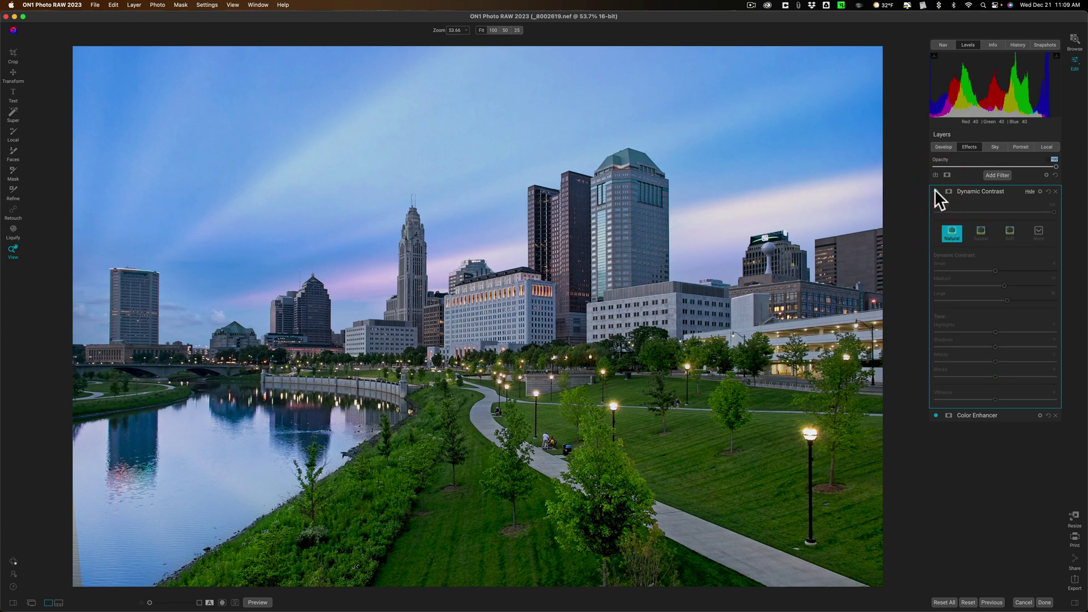
pyautogui.click(935, 191)
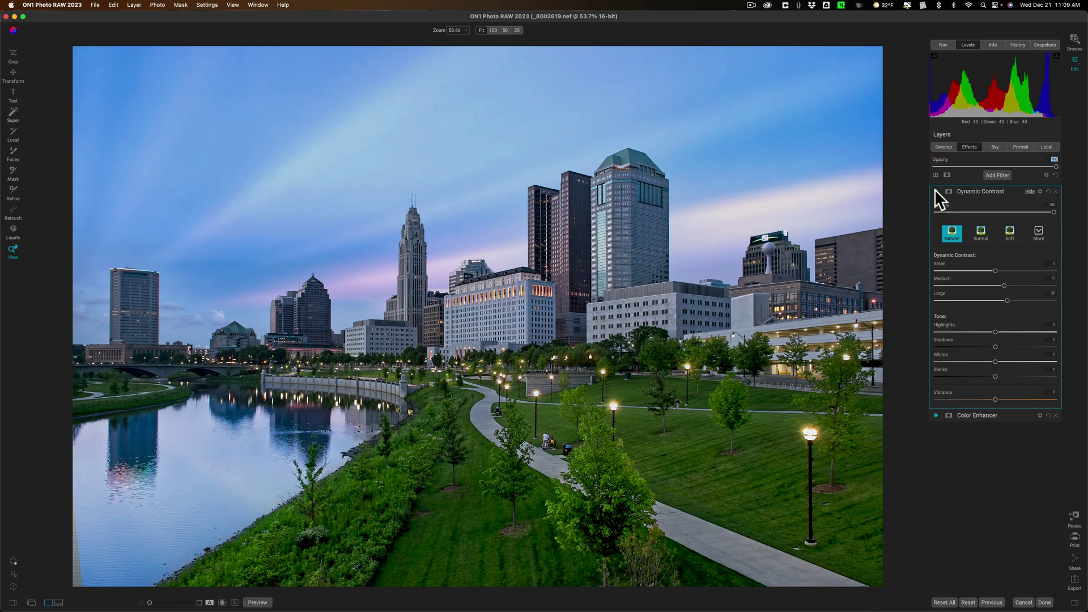
pyautogui.click(934, 190)
pyautogui.click(935, 190)
pyautogui.click(935, 190)
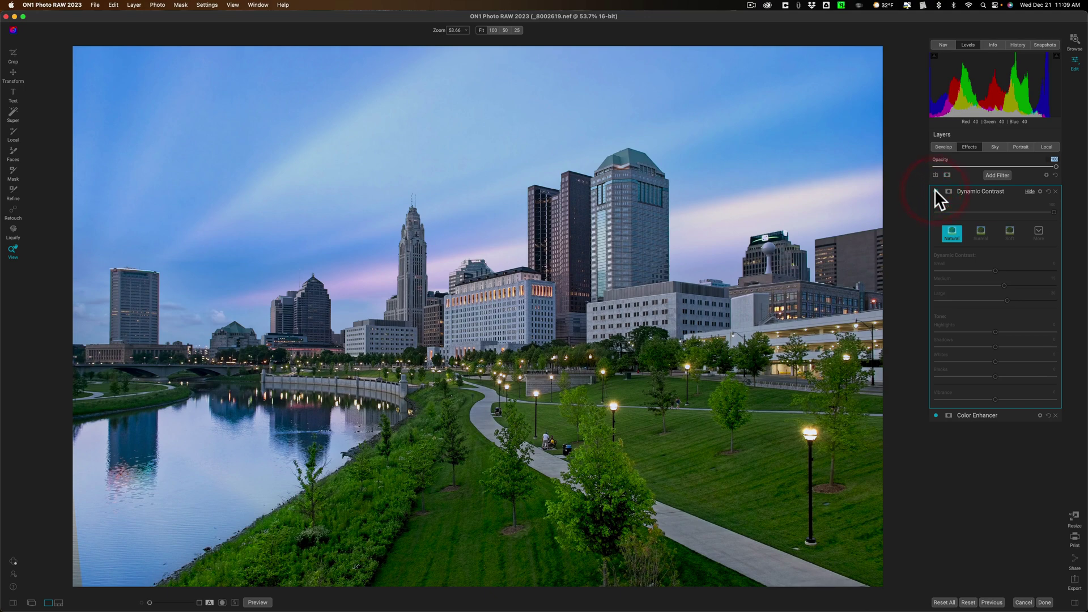
pyautogui.click(935, 191)
pyautogui.click(934, 190)
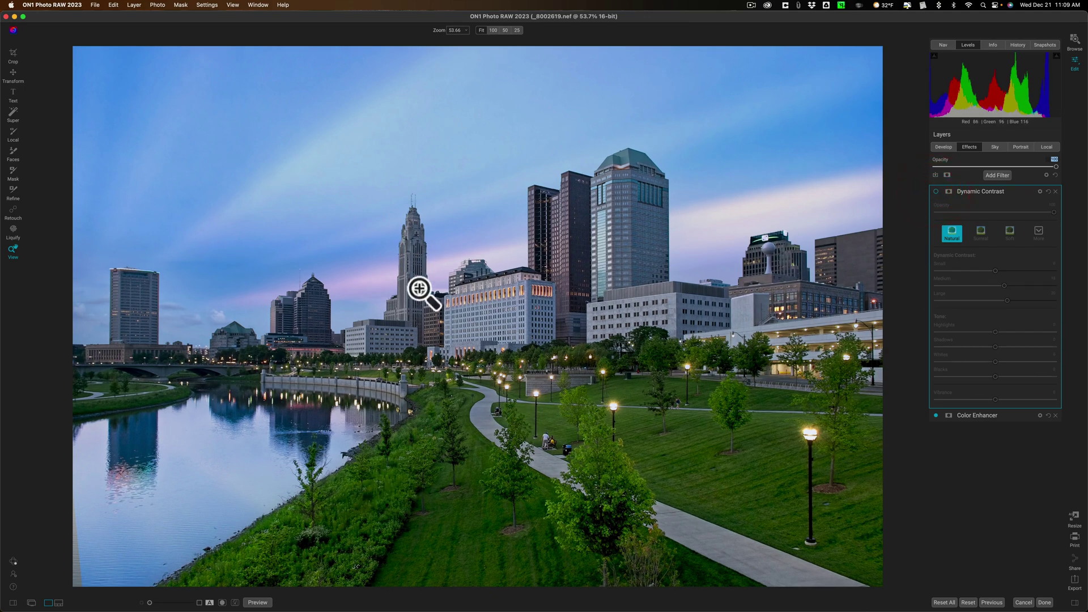
pyautogui.click(935, 191)
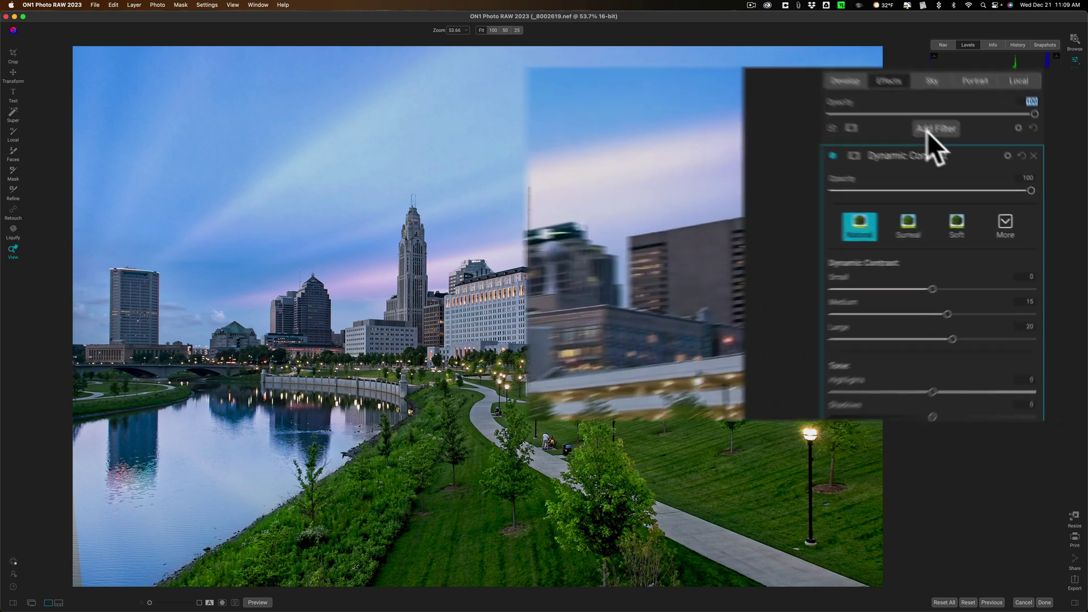
# Step: Add a Strong preset Vignette with Brightness eased to -33, comparing it off and on
pyautogui.click(995, 175)
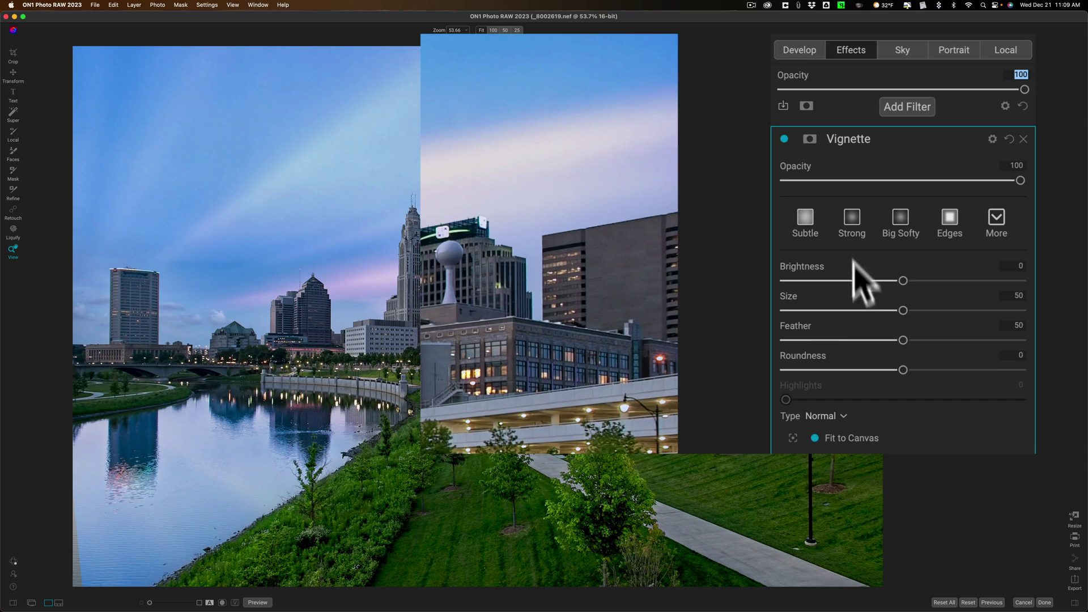
pyautogui.click(947, 214)
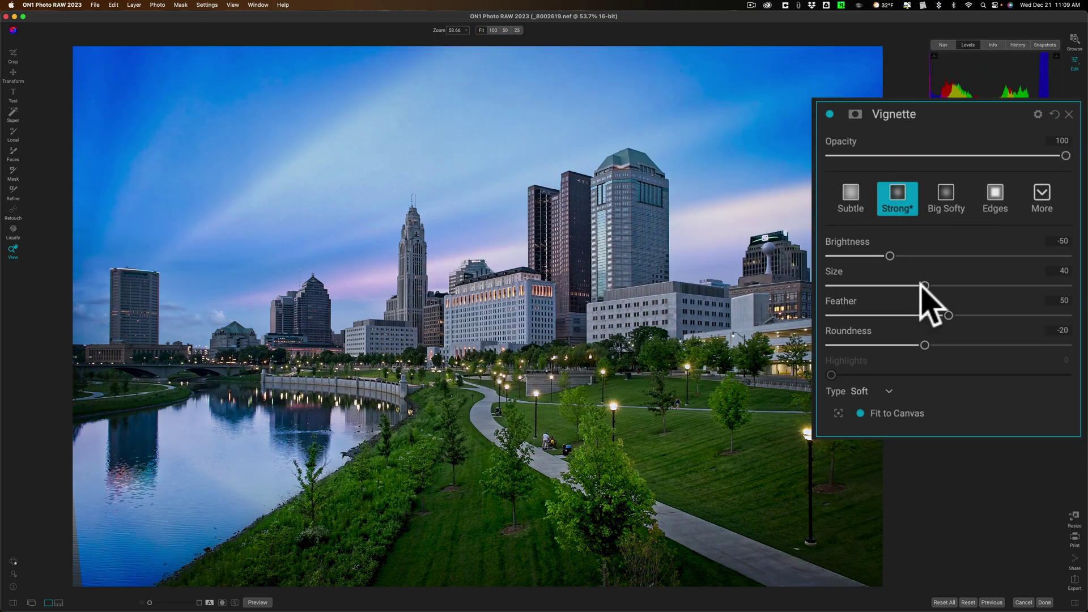
pyautogui.moveTo(890, 255); pyautogui.dragTo(927, 255)
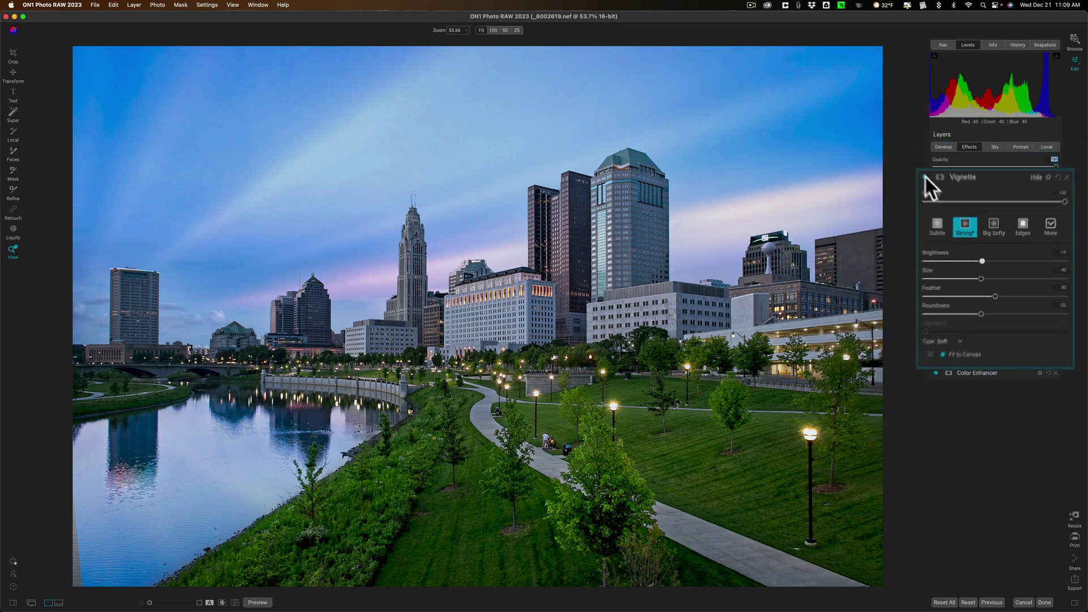
pyautogui.click(936, 191)
pyautogui.click(936, 191)
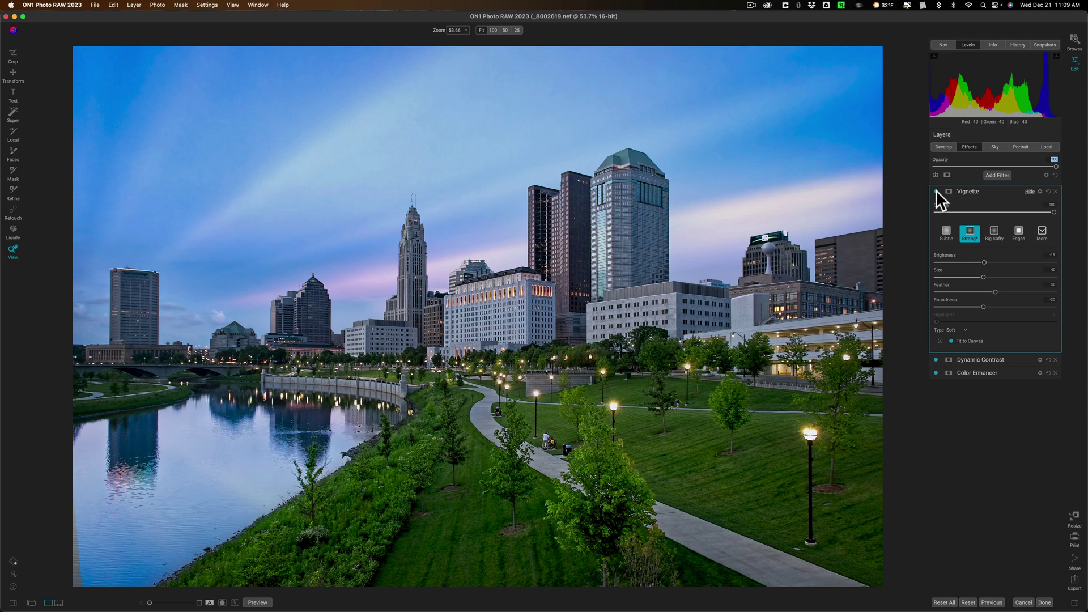
pyautogui.click(936, 191)
pyautogui.click(936, 191)
pyautogui.press('\\')
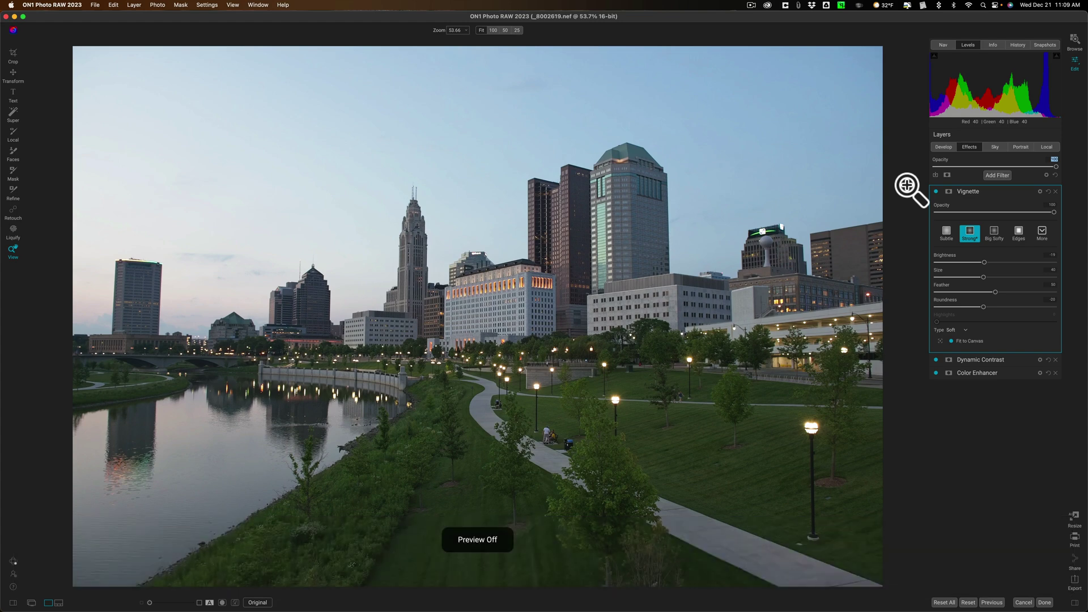
pyautogui.press('\\')
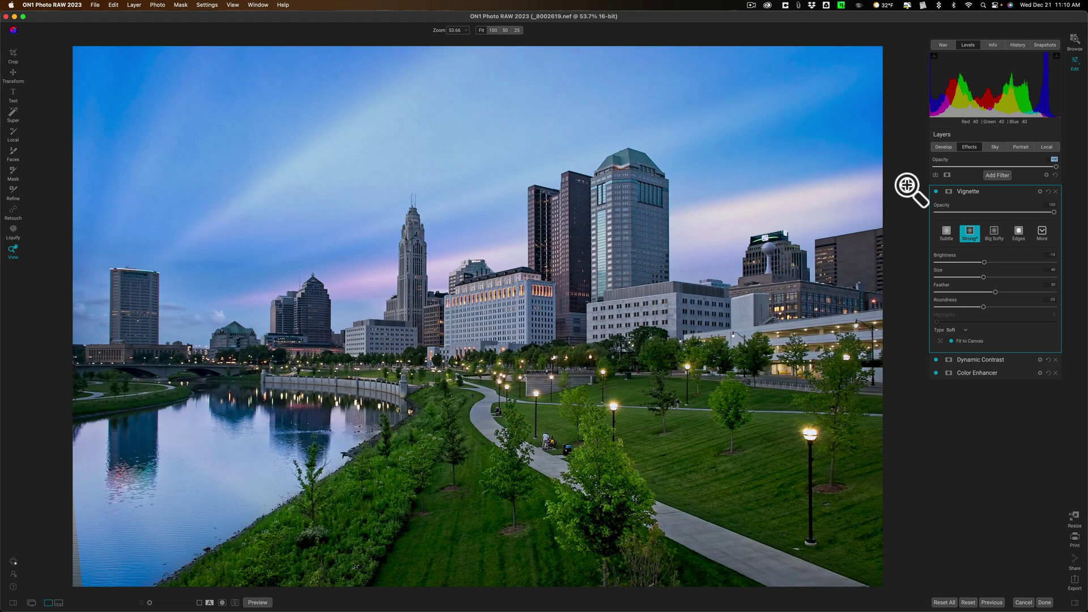
pyautogui.press('\\')
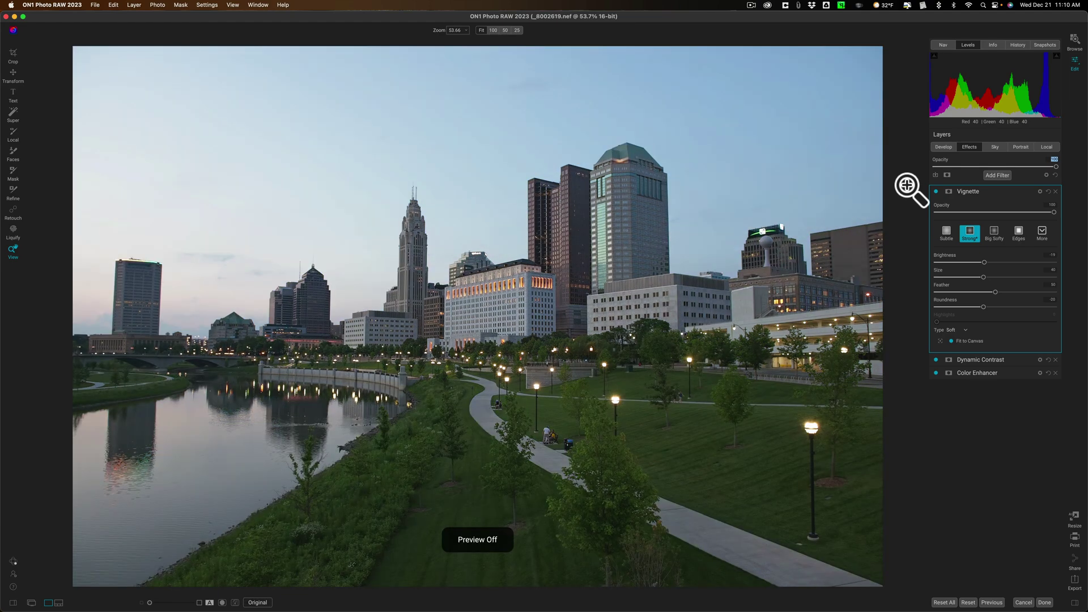
pyautogui.press('\\')
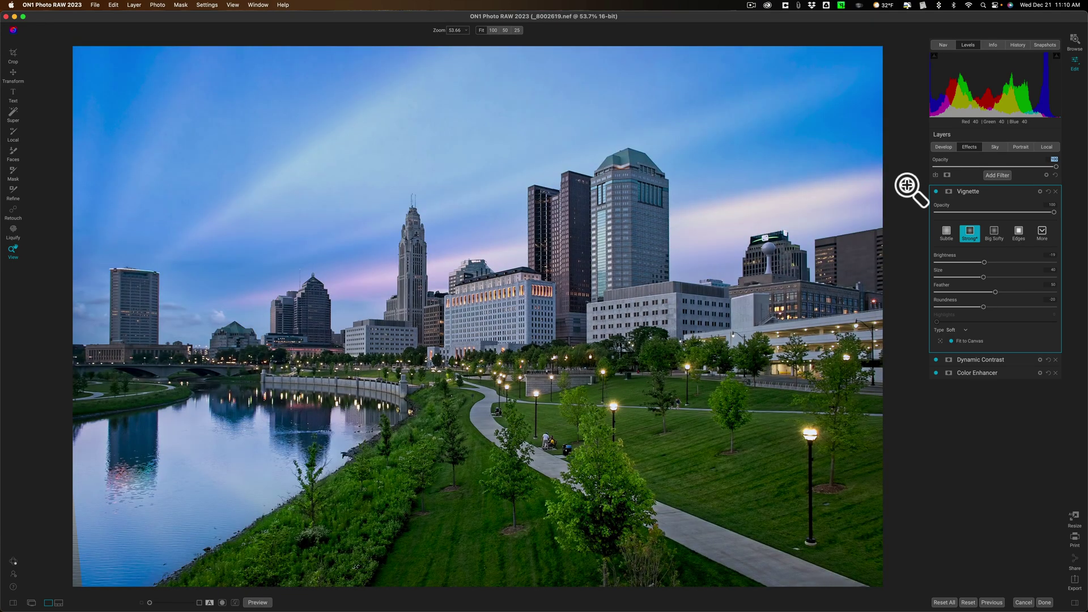